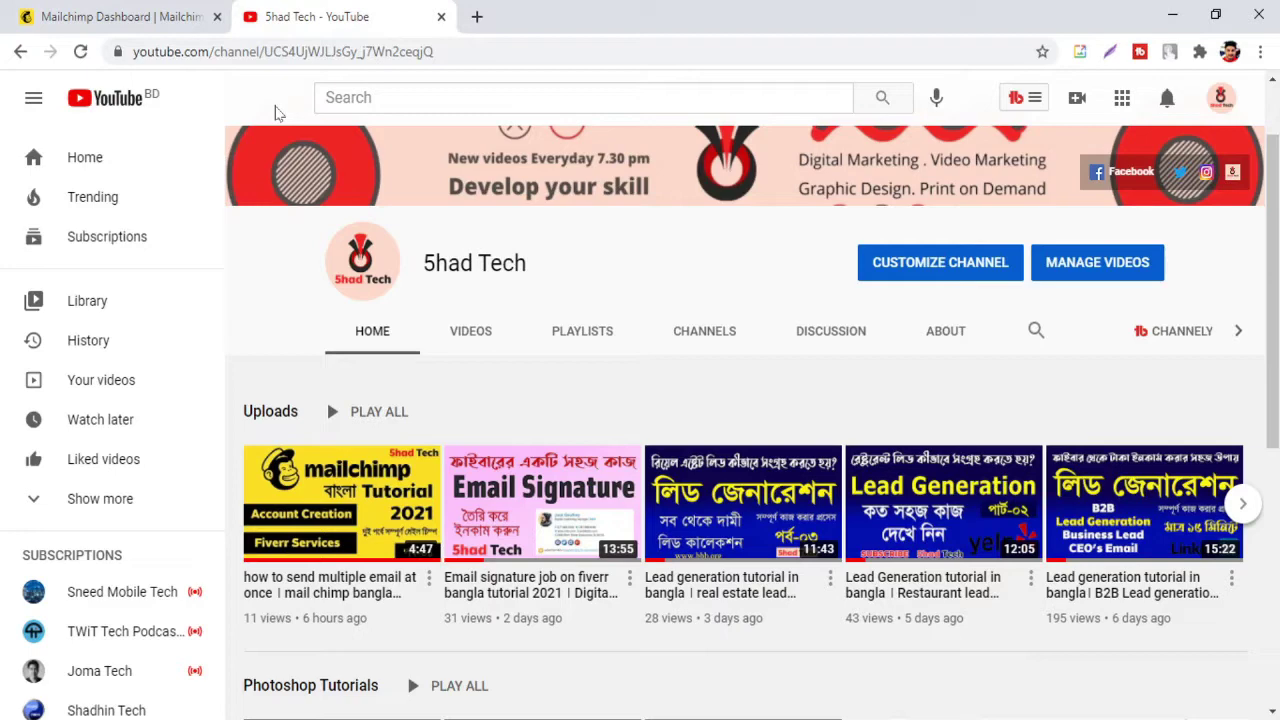
Step: Switch to Mailchimp, show all contacts of the audience, and start importing contacts
{"action": "left_click", "coordinate": [93, 10]}
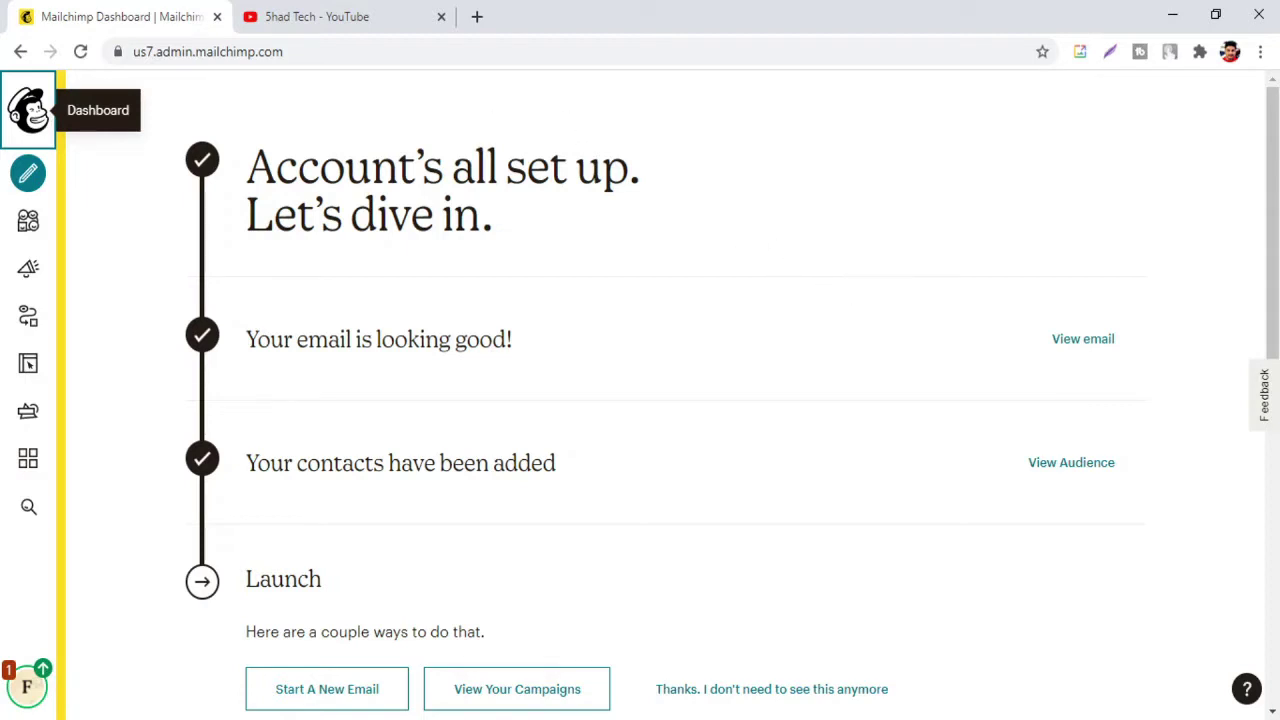
{"action": "left_click", "coordinate": [27, 228]}
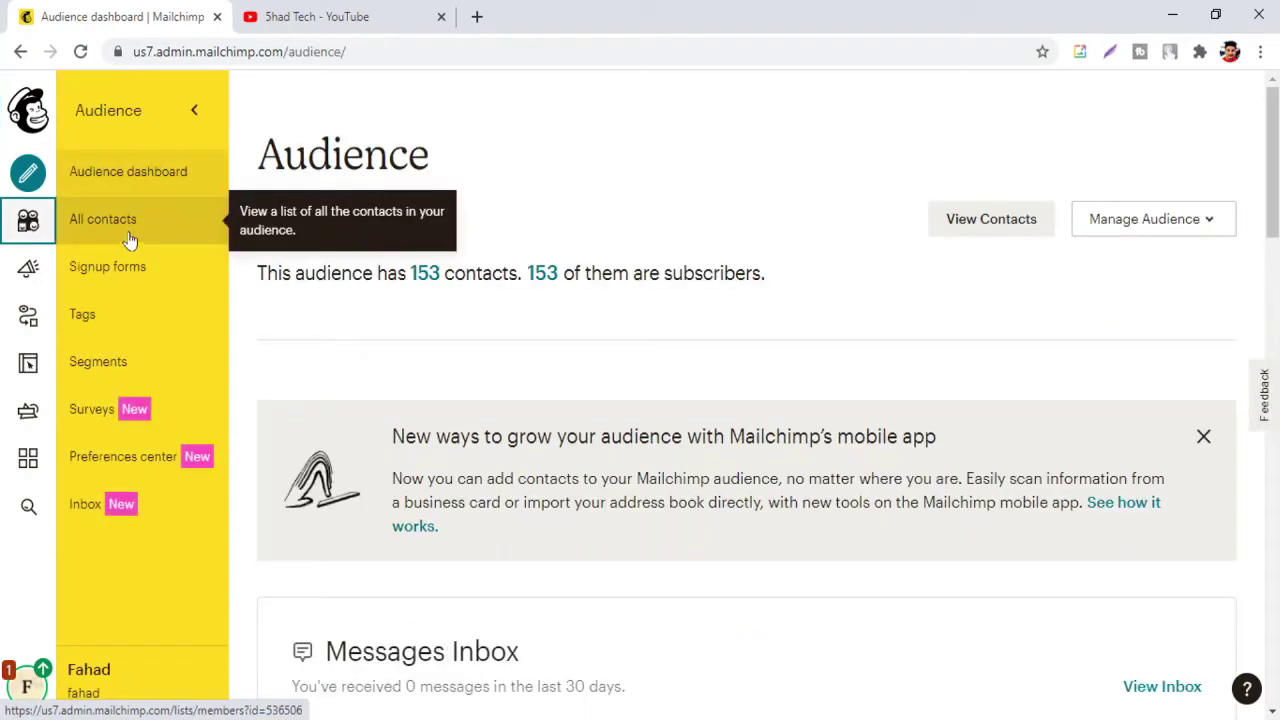
{"action": "left_click", "coordinate": [120, 231]}
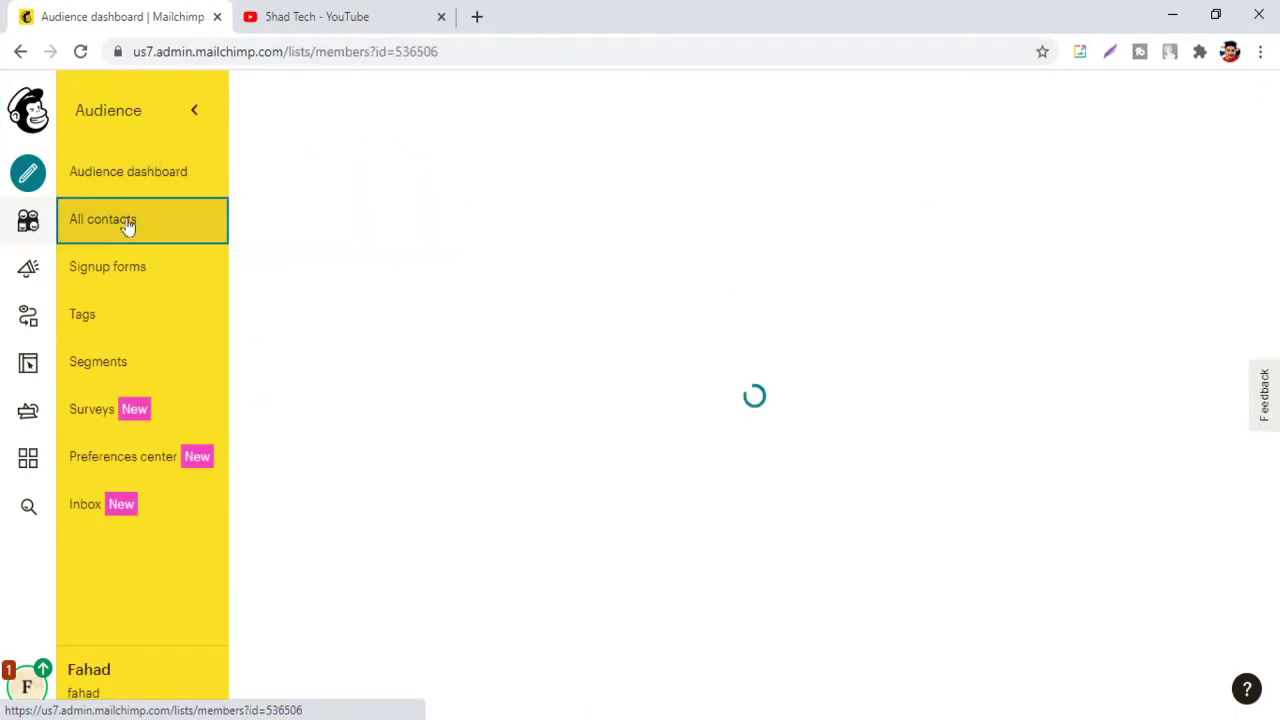
{"action": "scroll", "coordinate": [645, 350], "scroll_direction": "down", "scroll_amount": 2}
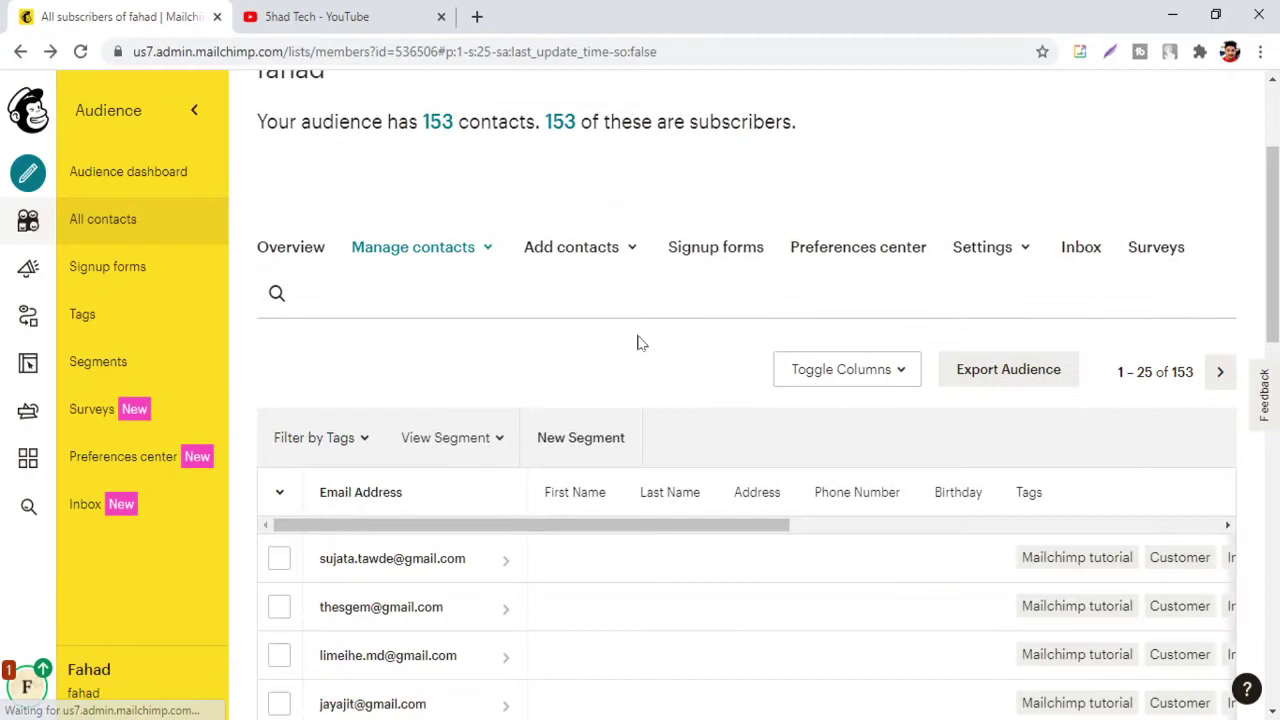
{"action": "left_click", "coordinate": [600, 254]}
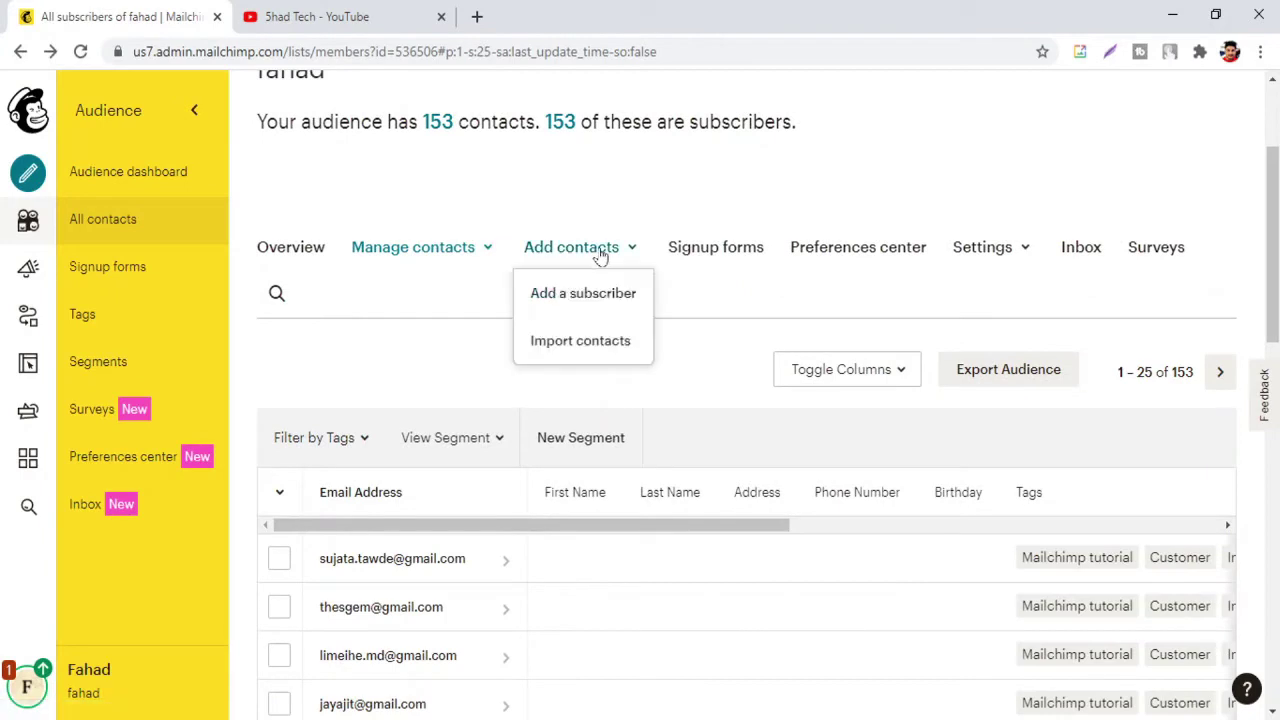
{"action": "left_click", "coordinate": [606, 348]}
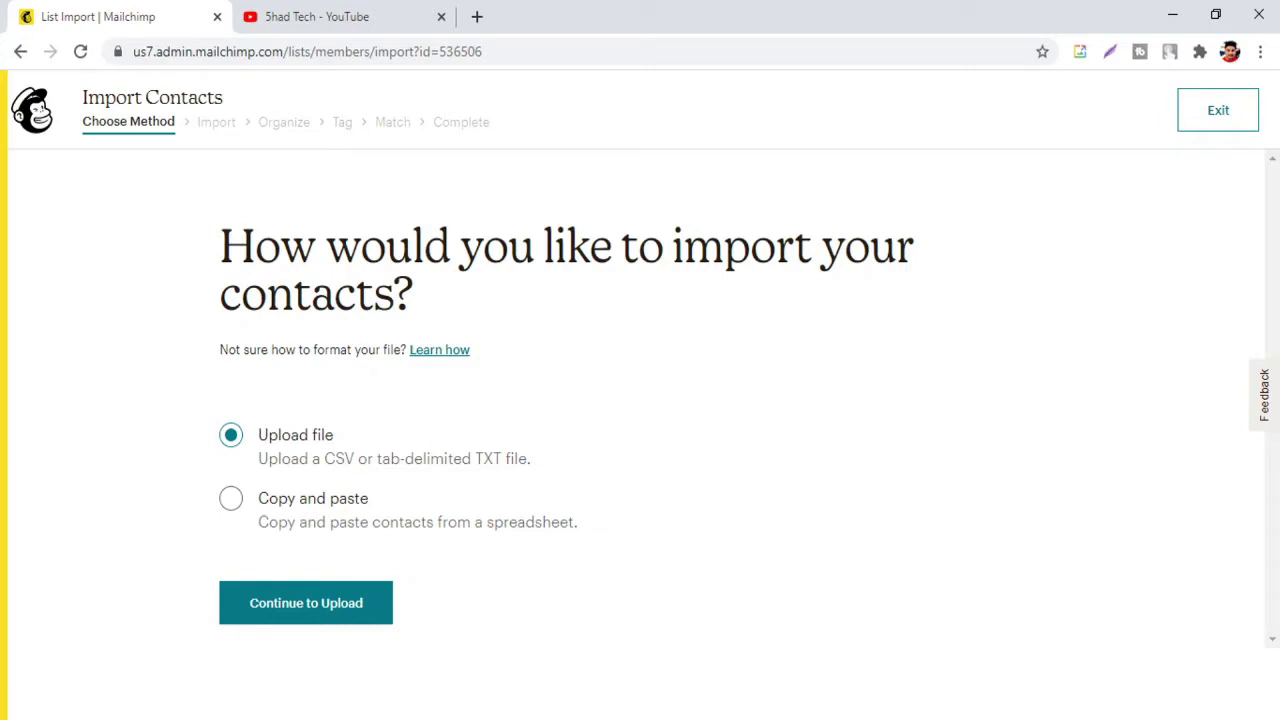
Step: Select file upload as the import method, upload mail.txt from the Desktop, and continue to organizing the contacts
{"action": "left_click", "coordinate": [229, 499]}
{"action": "left_click", "coordinate": [232, 437]}
{"action": "left_click", "coordinate": [325, 612]}
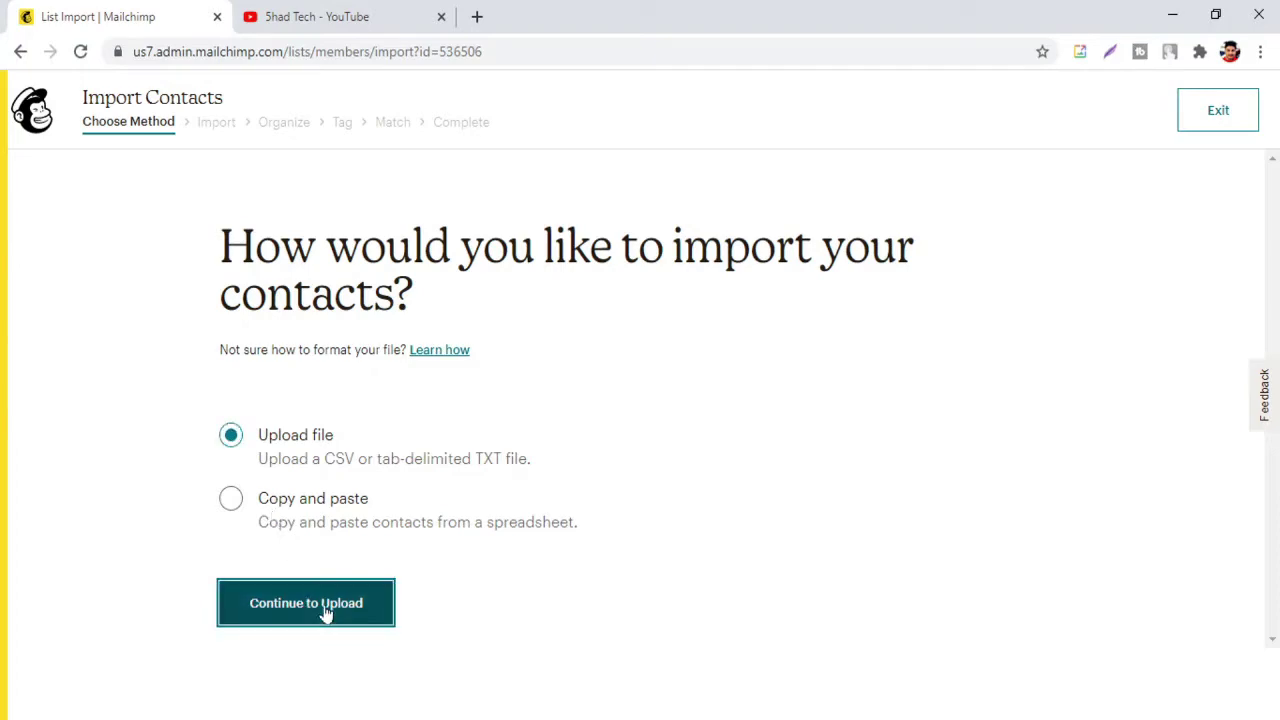
{"action": "left_click", "coordinate": [528, 445]}
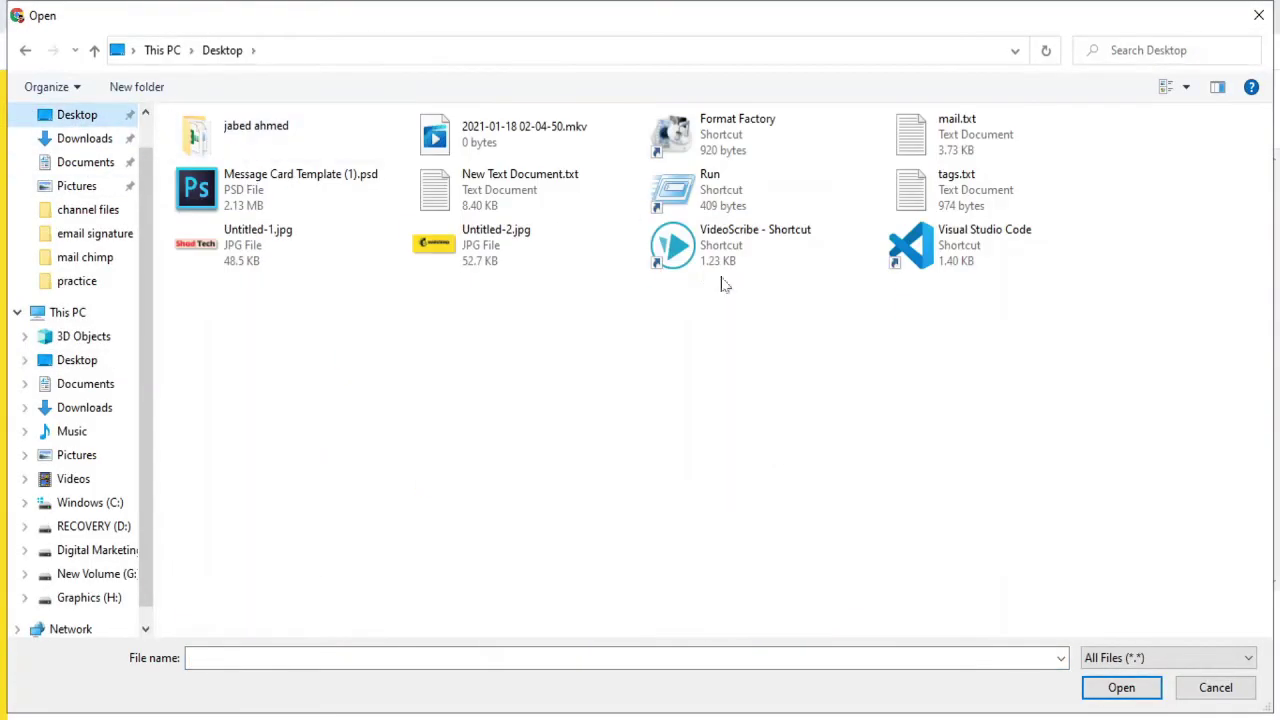
{"action": "left_click", "coordinate": [974, 205]}
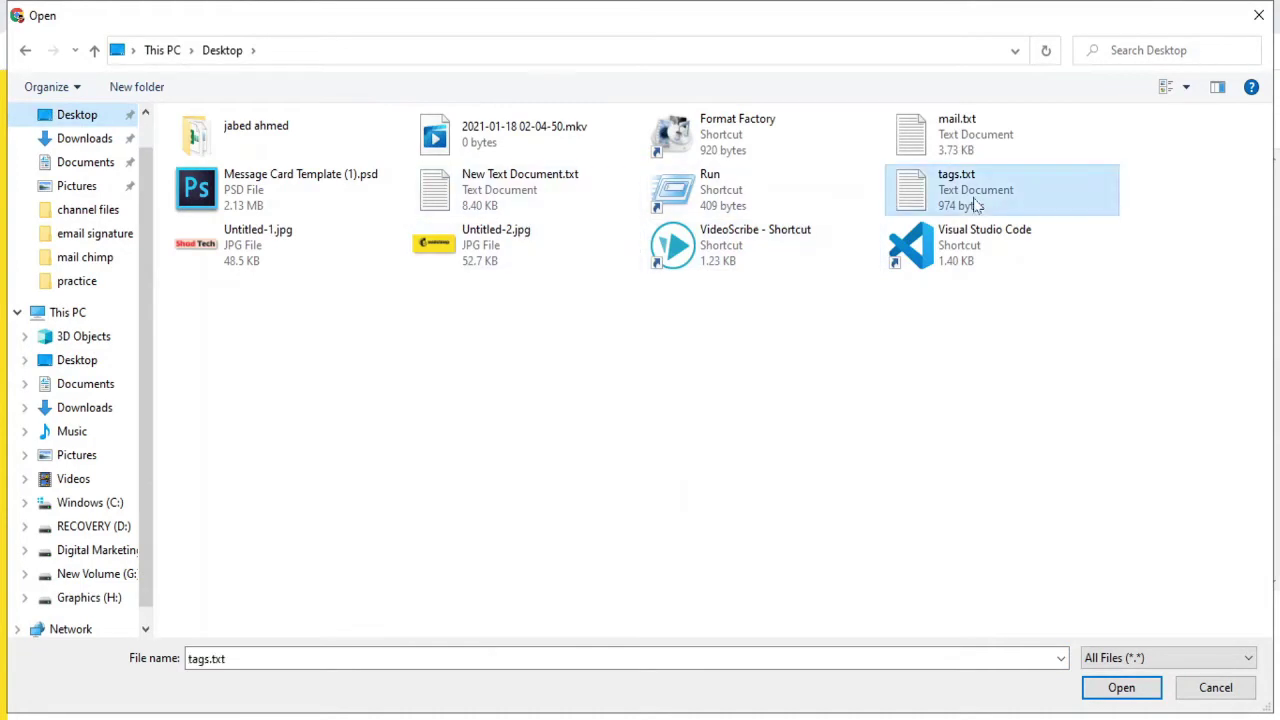
{"action": "left_click", "coordinate": [968, 146]}
{"action": "left_click", "coordinate": [1121, 687]}
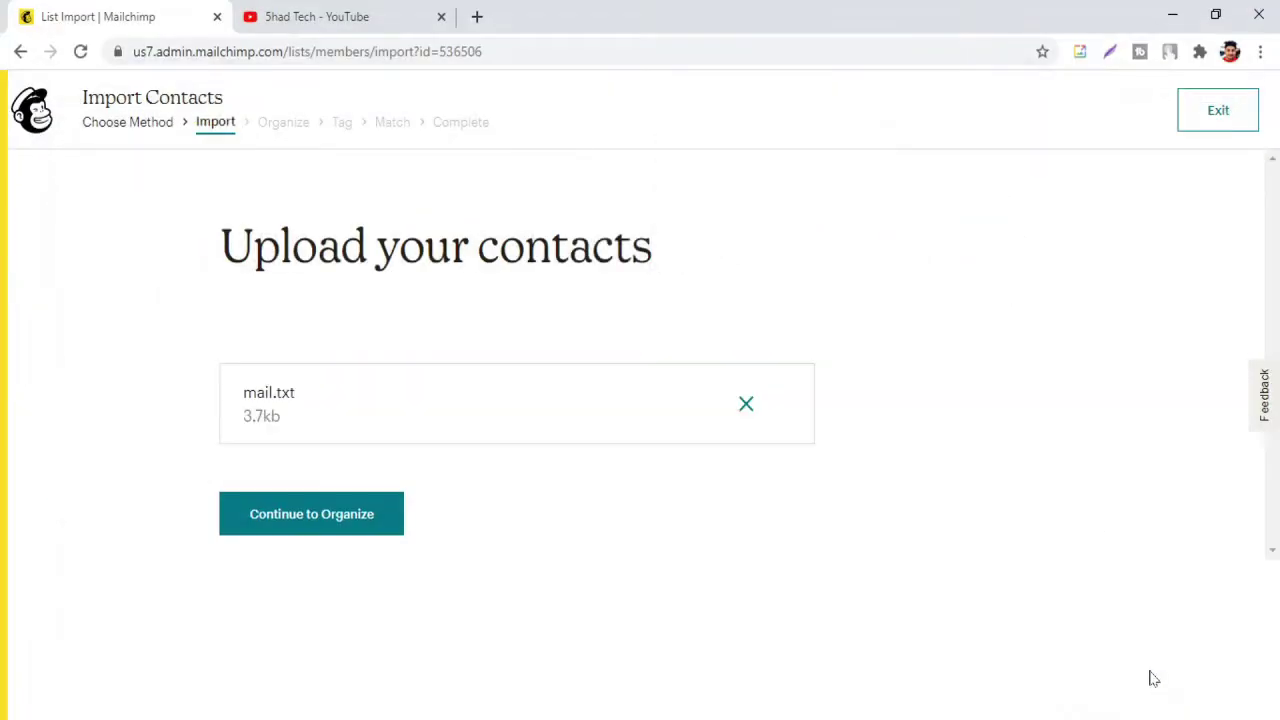
{"action": "left_click", "coordinate": [336, 517]}
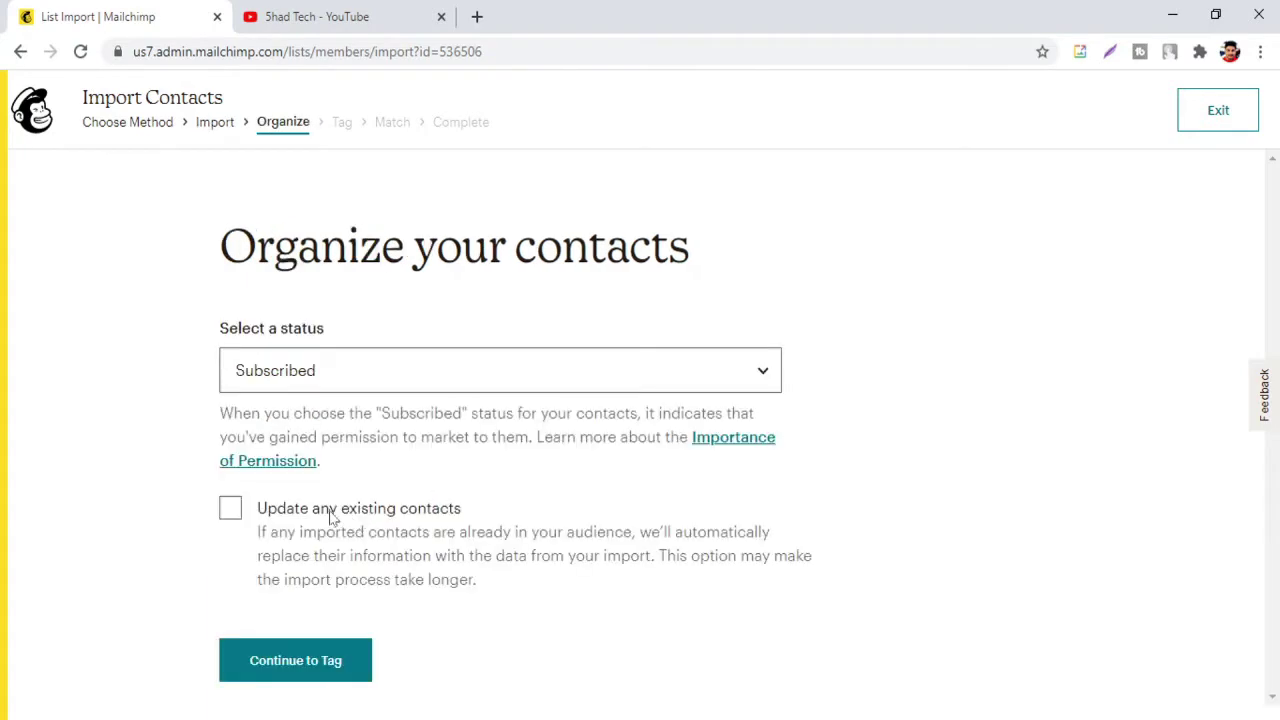
Step: Set the import to update any existing contacts and tag the imported contacts with "Mailchimp tutorial"
{"action": "left_click", "coordinate": [230, 512]}
{"action": "left_click", "coordinate": [325, 662]}
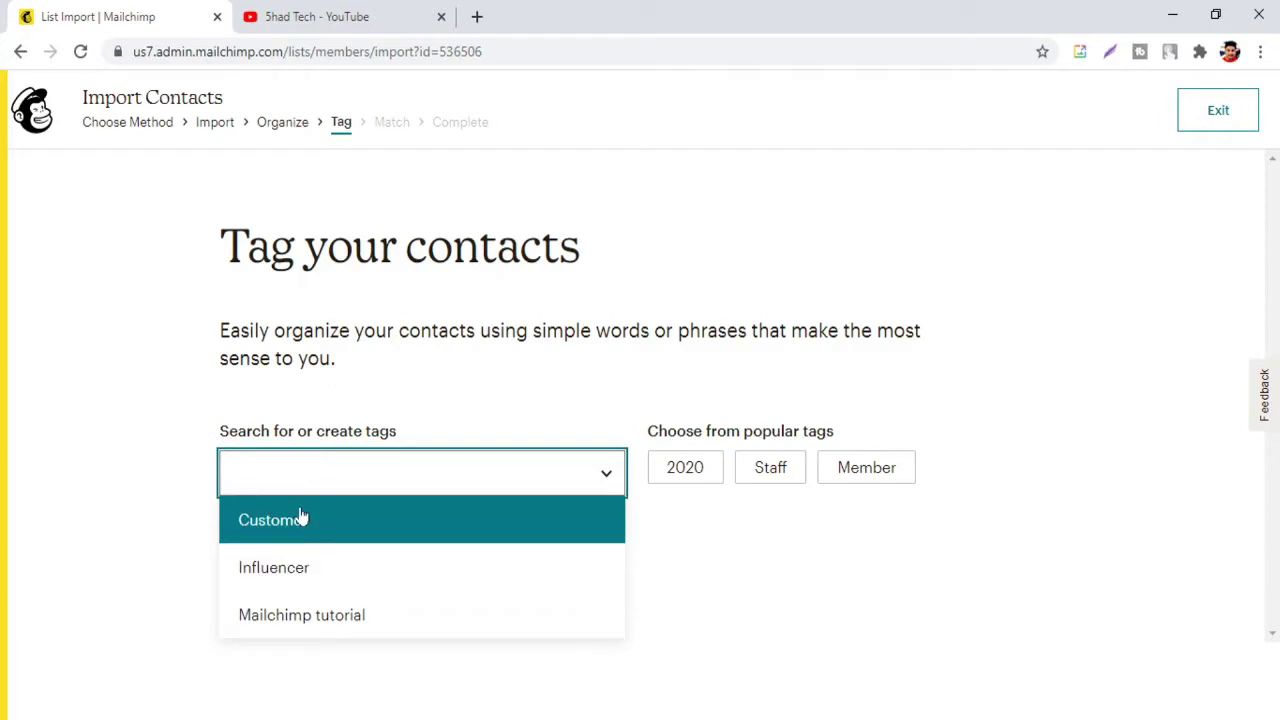
{"action": "type", "text": "mail"}
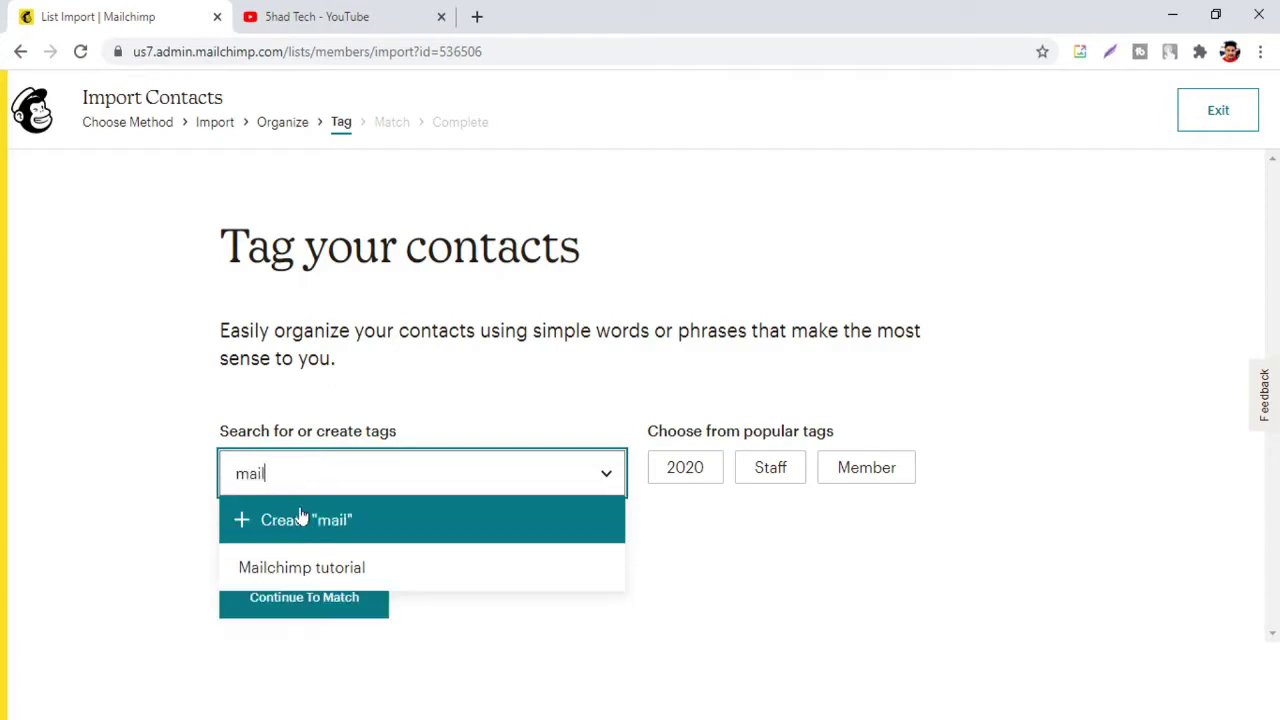
{"action": "type", "text": "chimp tuto"}
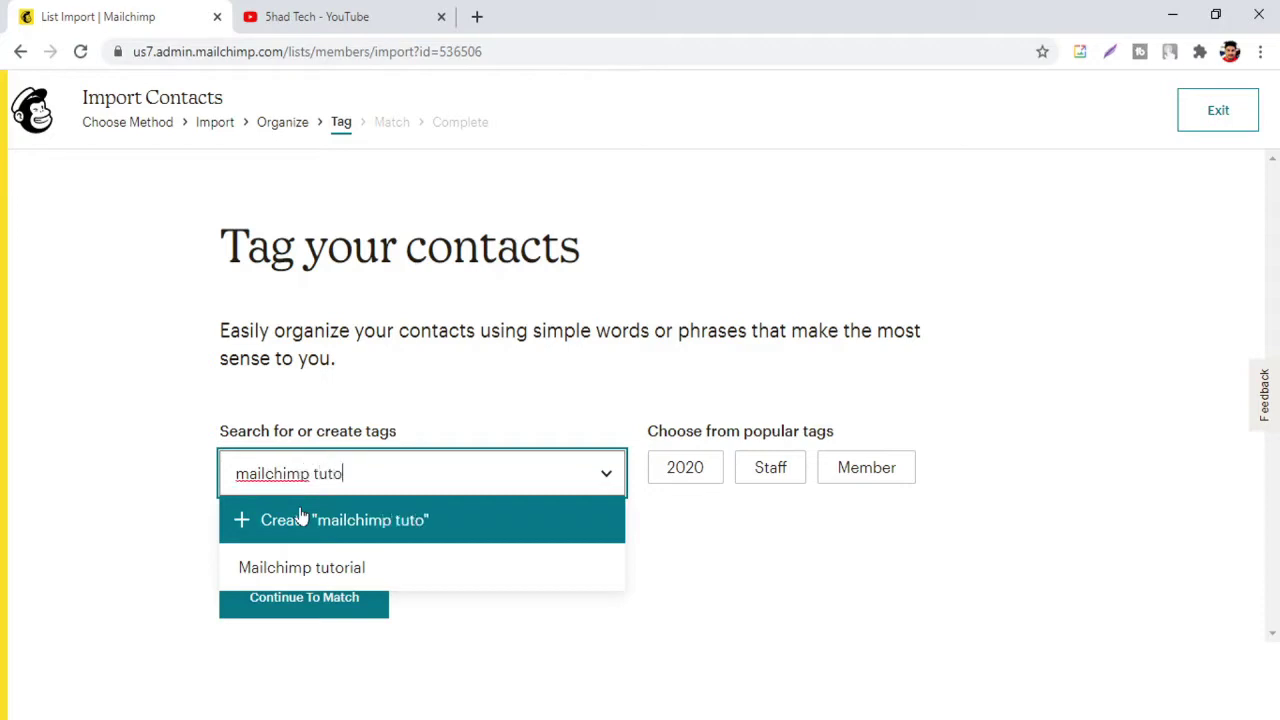
{"action": "type", "text": "rial"}
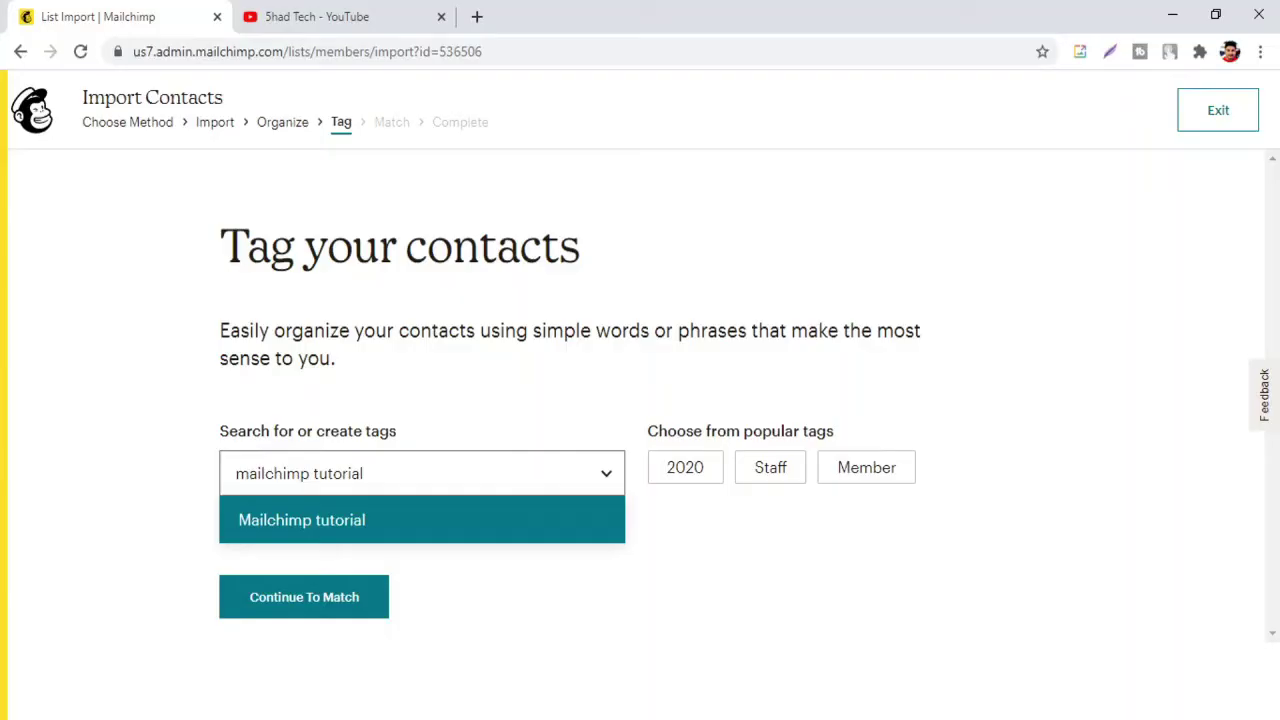
{"action": "left_click", "coordinate": [301, 518]}
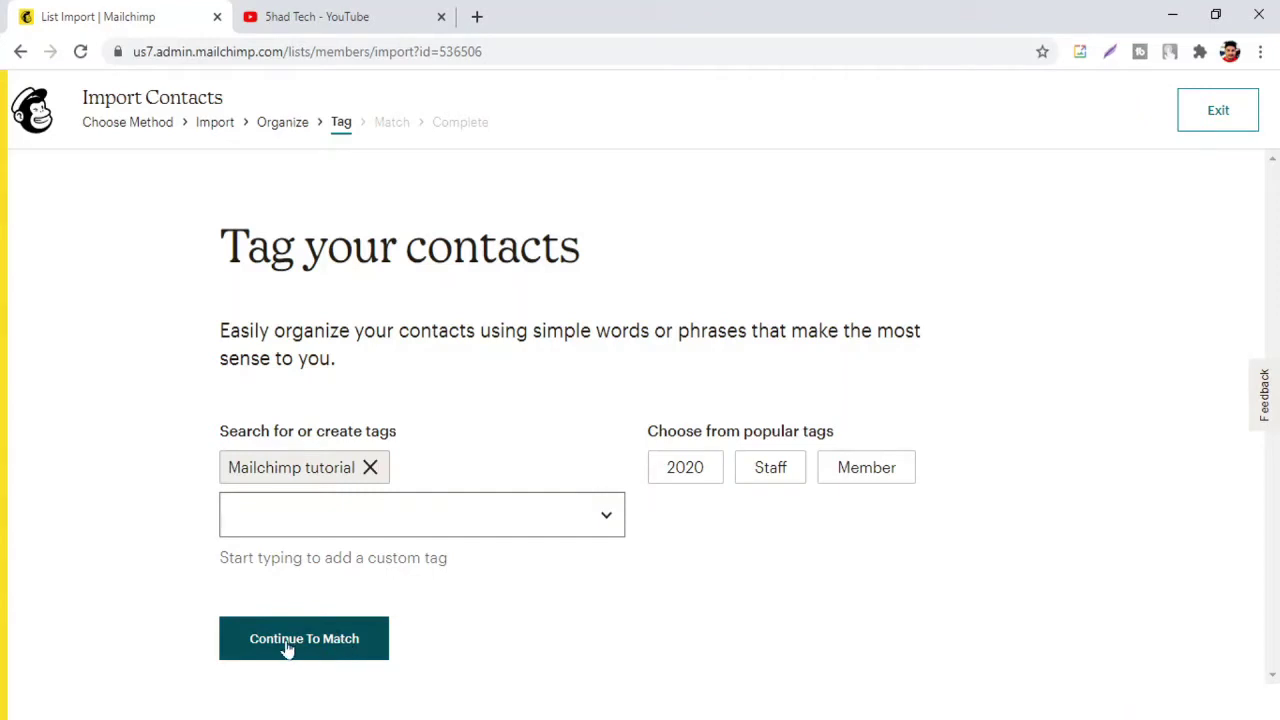
{"action": "left_click", "coordinate": [310, 645]}
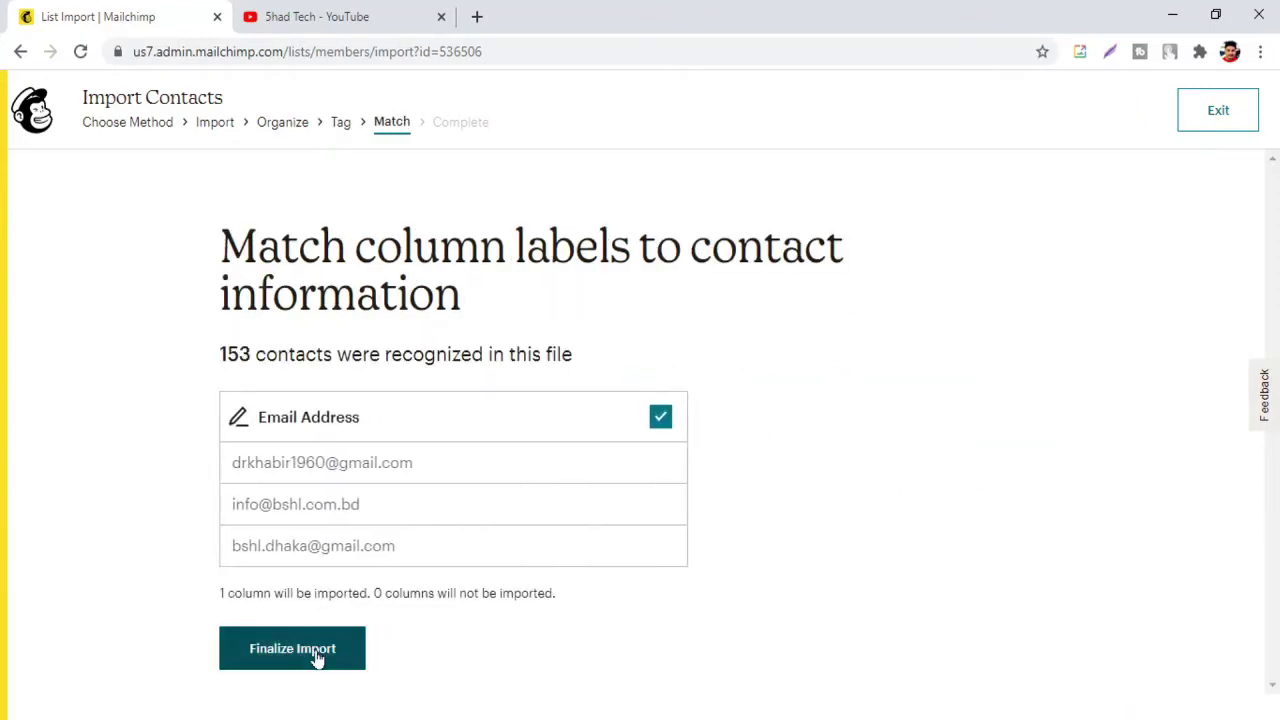
Step: Finalize and complete the contact import with the Email Address column, and return to the audience dashboard
{"action": "left_click", "coordinate": [316, 656]}
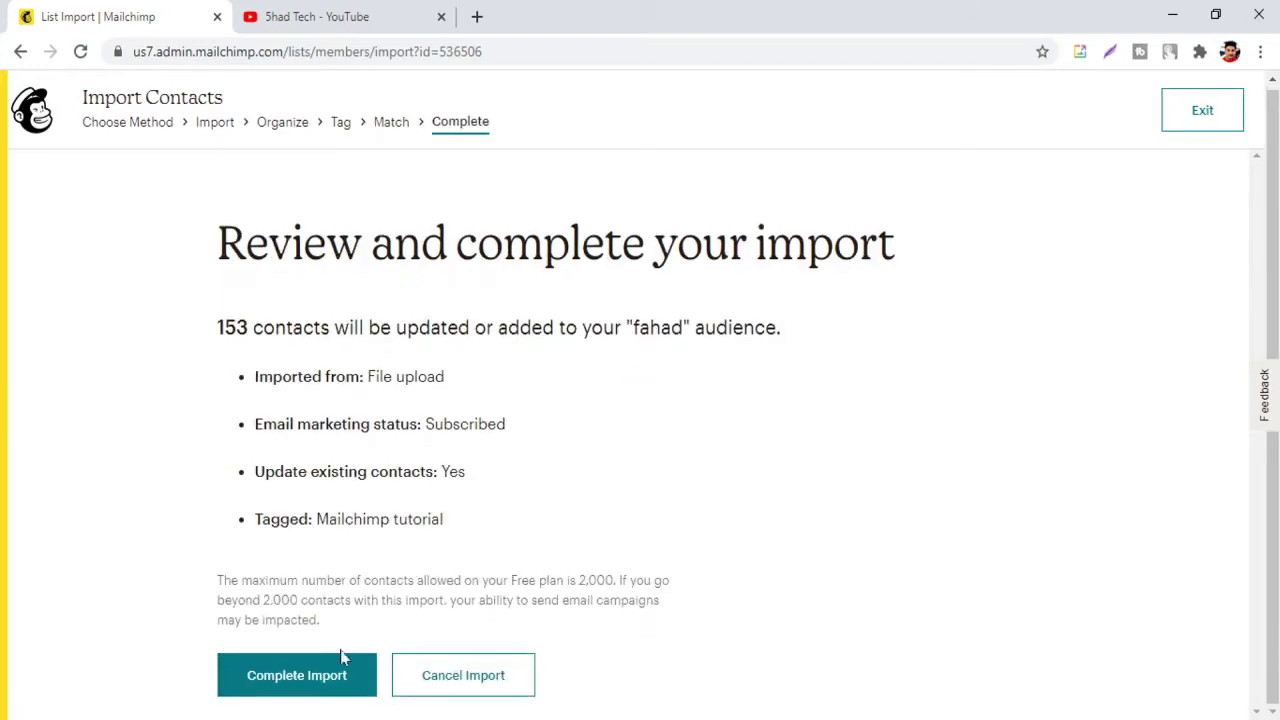
{"action": "left_click", "coordinate": [323, 679]}
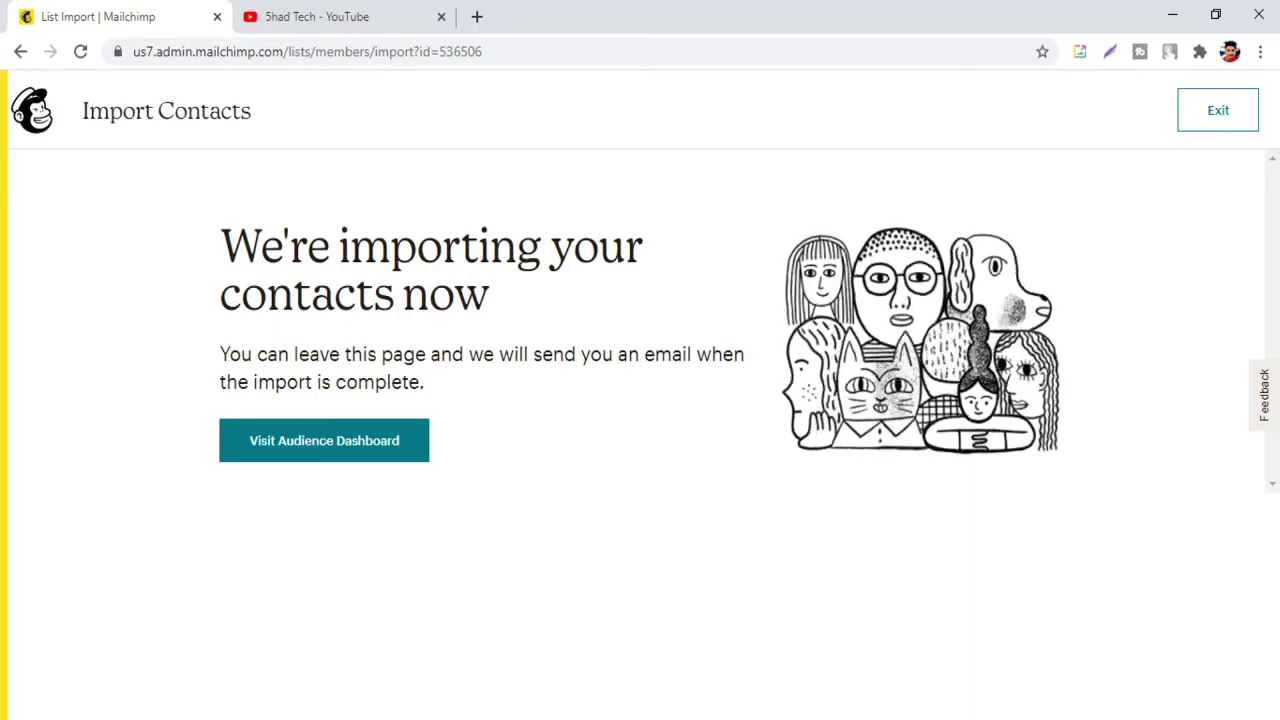
{"action": "left_click", "coordinate": [317, 450]}
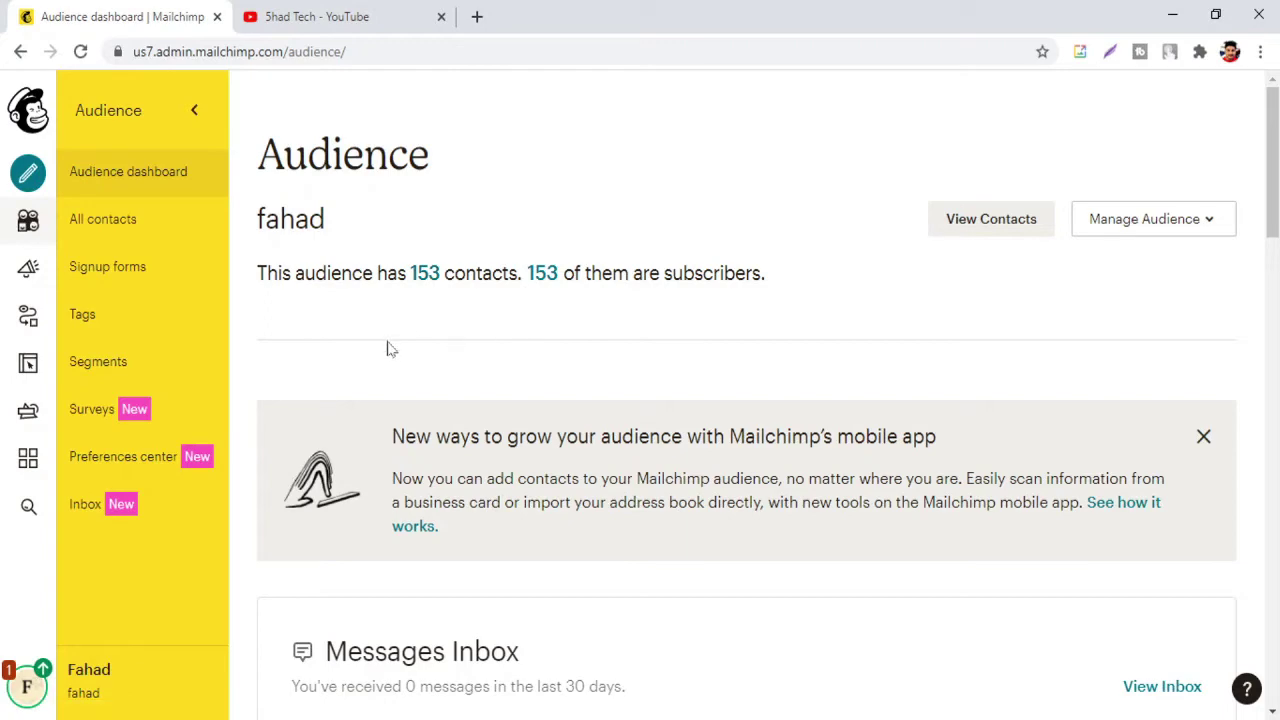
Step: Open the campaign creation dialog and look through the available campaign types, from Email down to Postcard
{"action": "left_click", "coordinate": [14, 175]}
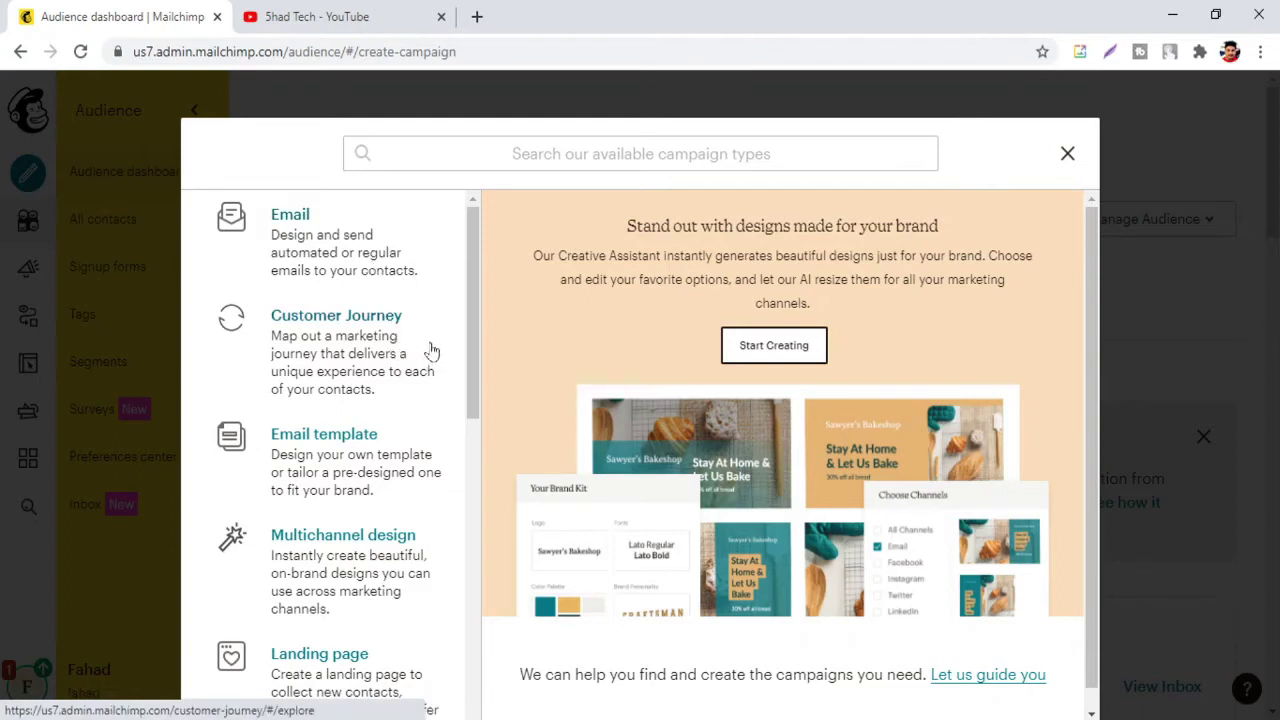
{"action": "scroll", "coordinate": [431, 350], "scroll_direction": "down", "scroll_amount": 1}
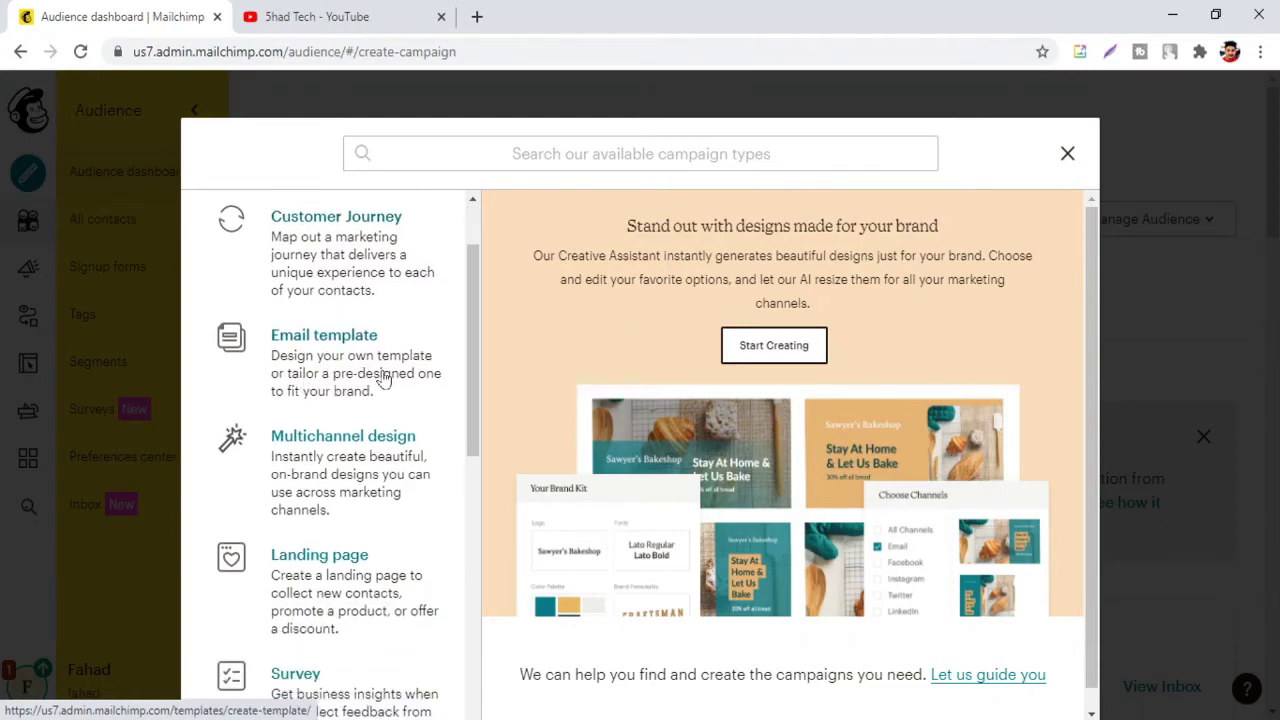
{"action": "scroll", "coordinate": [393, 366], "scroll_direction": "down", "scroll_amount": 1}
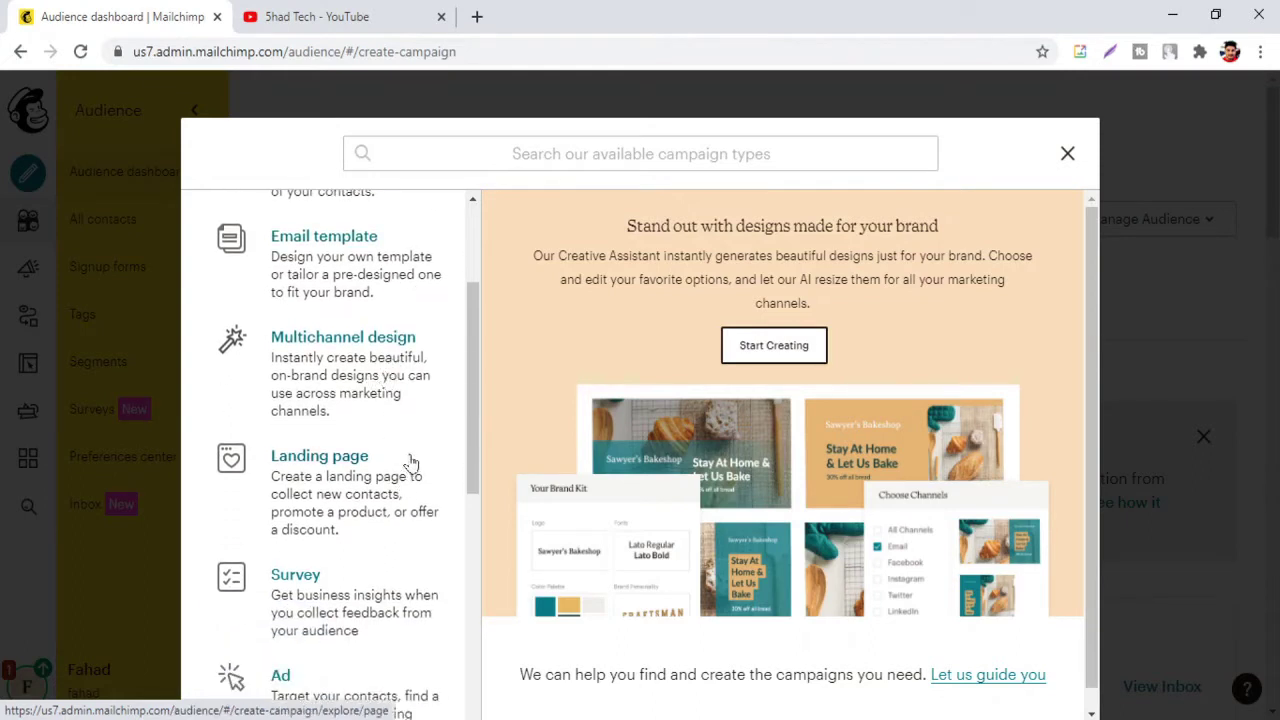
{"action": "scroll", "coordinate": [409, 471], "scroll_direction": "down", "scroll_amount": 2}
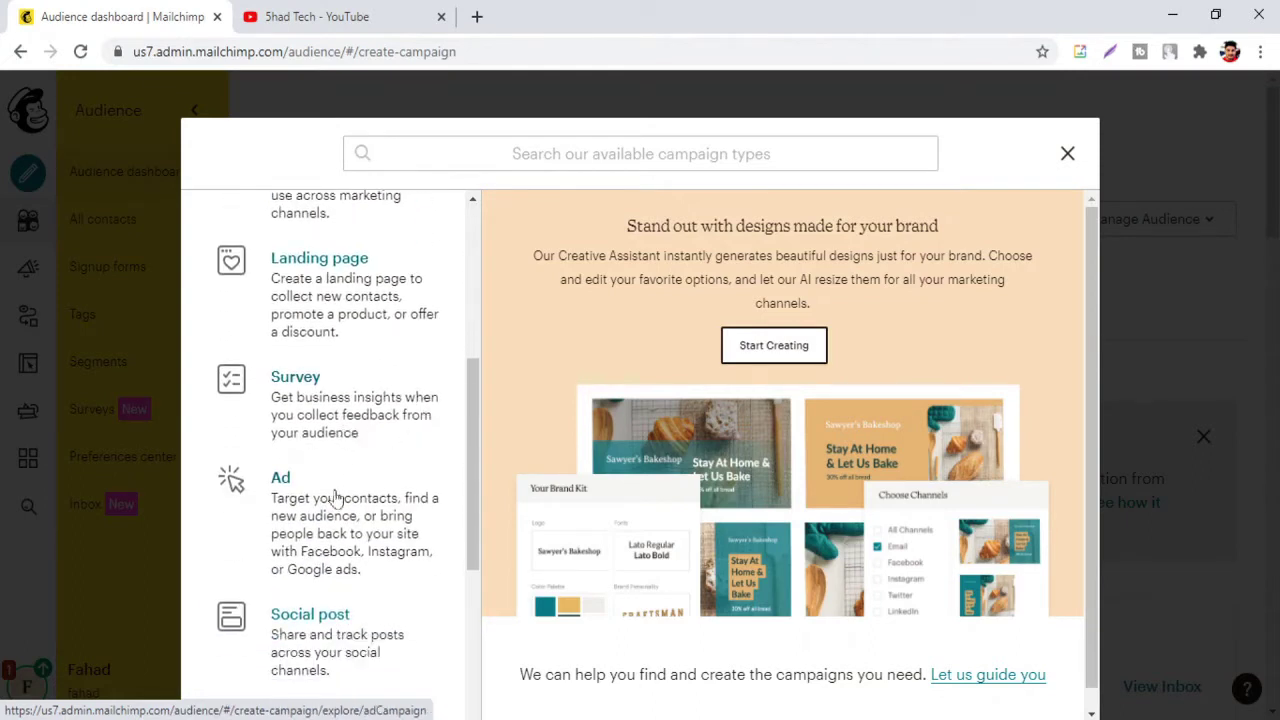
{"action": "scroll", "coordinate": [361, 477], "scroll_direction": "down", "scroll_amount": 1}
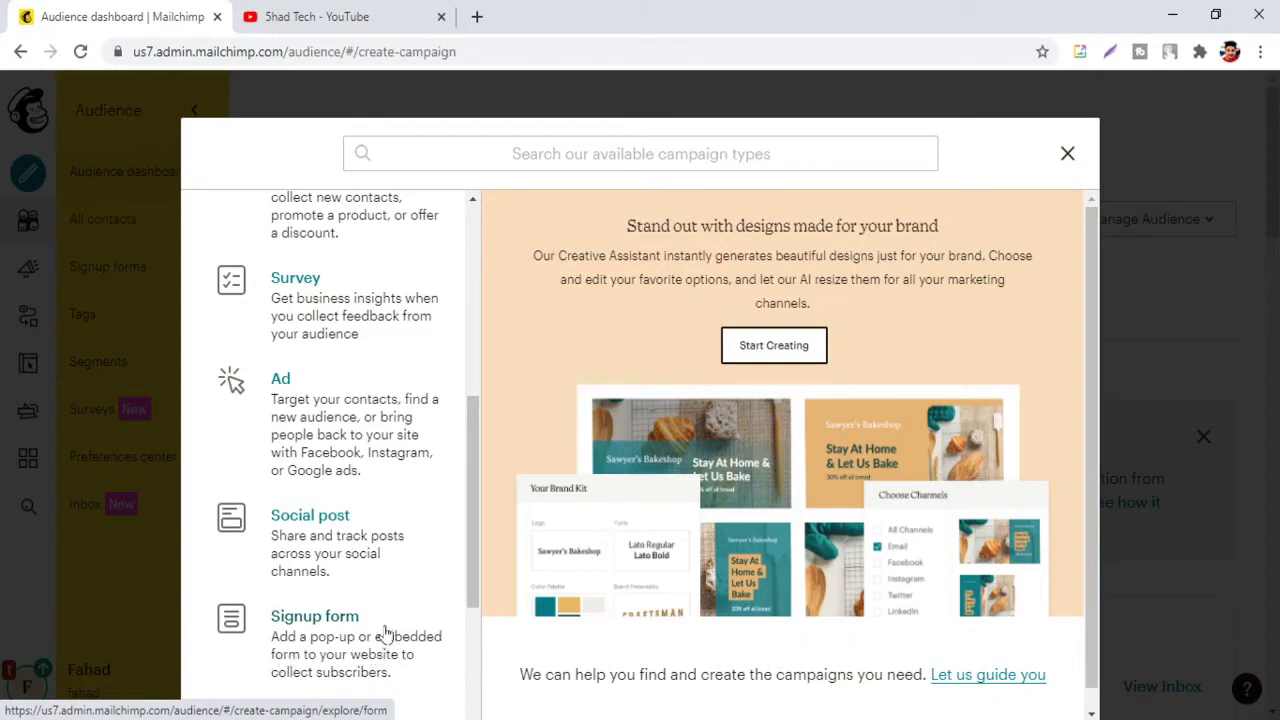
{"action": "scroll", "coordinate": [390, 600], "scroll_direction": "down", "scroll_amount": 1}
{"action": "scroll", "coordinate": [390, 597], "scroll_direction": "down", "scroll_amount": 2}
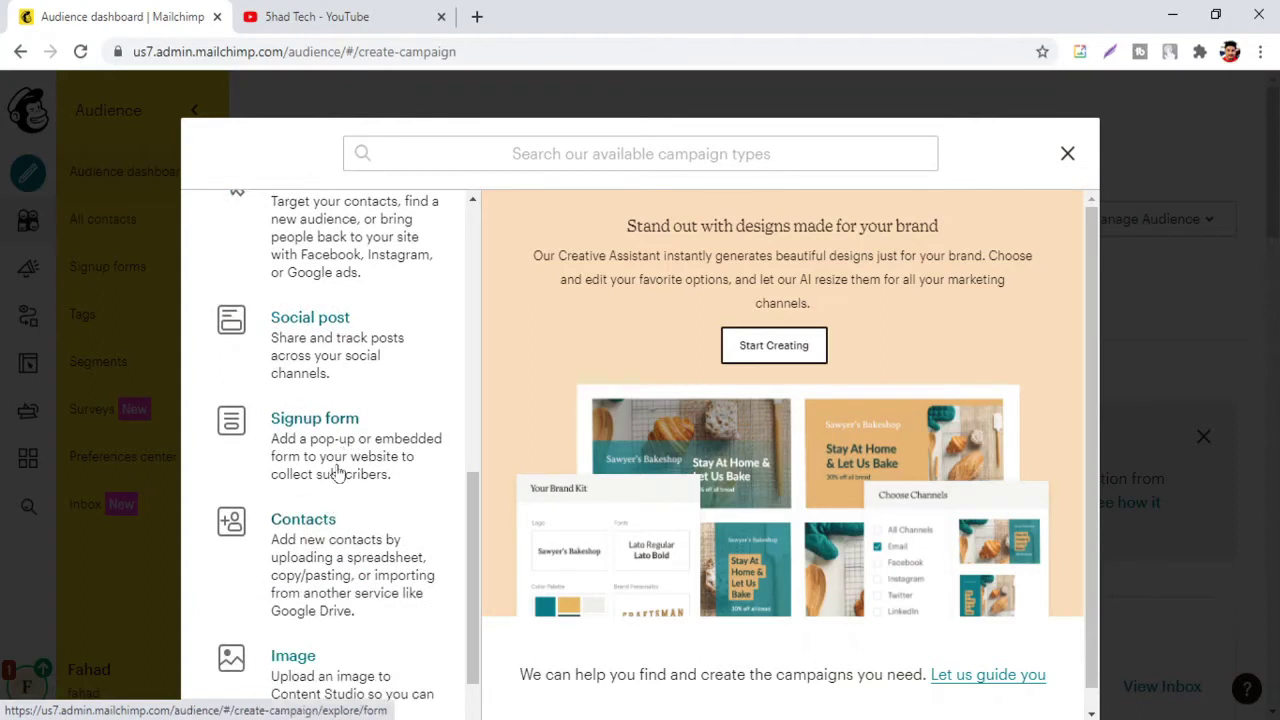
{"action": "scroll", "coordinate": [343, 555], "scroll_direction": "down", "scroll_amount": 1}
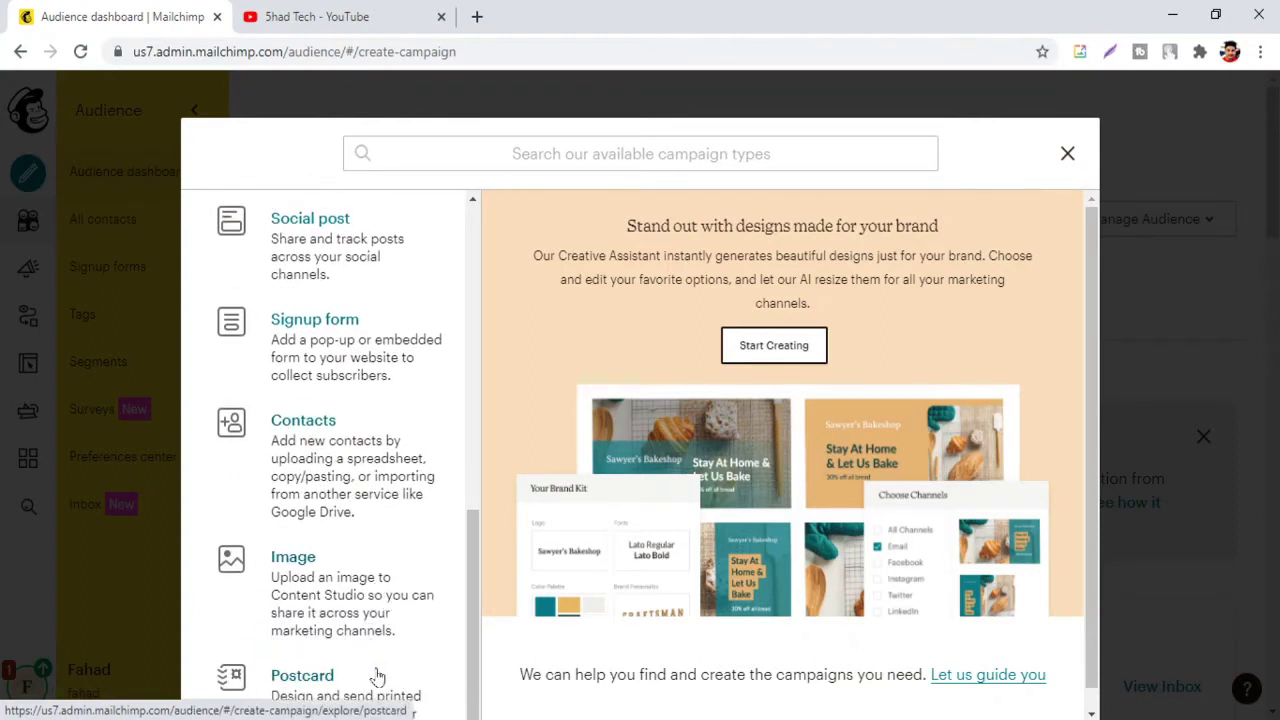
{"action": "scroll", "coordinate": [375, 672], "scroll_direction": "up", "scroll_amount": 6}
{"action": "scroll", "coordinate": [355, 585], "scroll_direction": "up", "scroll_amount": 2}
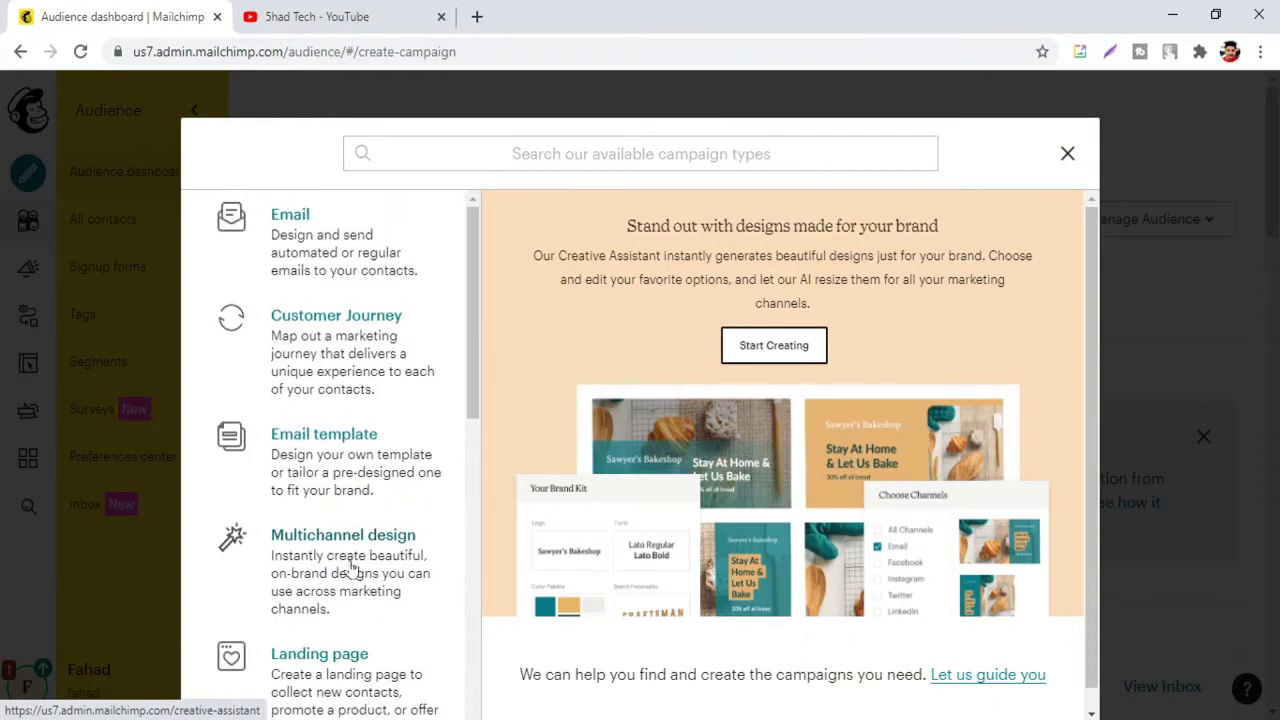
Step: Choose an Email campaign, view its Automated and Plain-text variants, and select the Regular type
{"action": "left_click", "coordinate": [318, 243]}
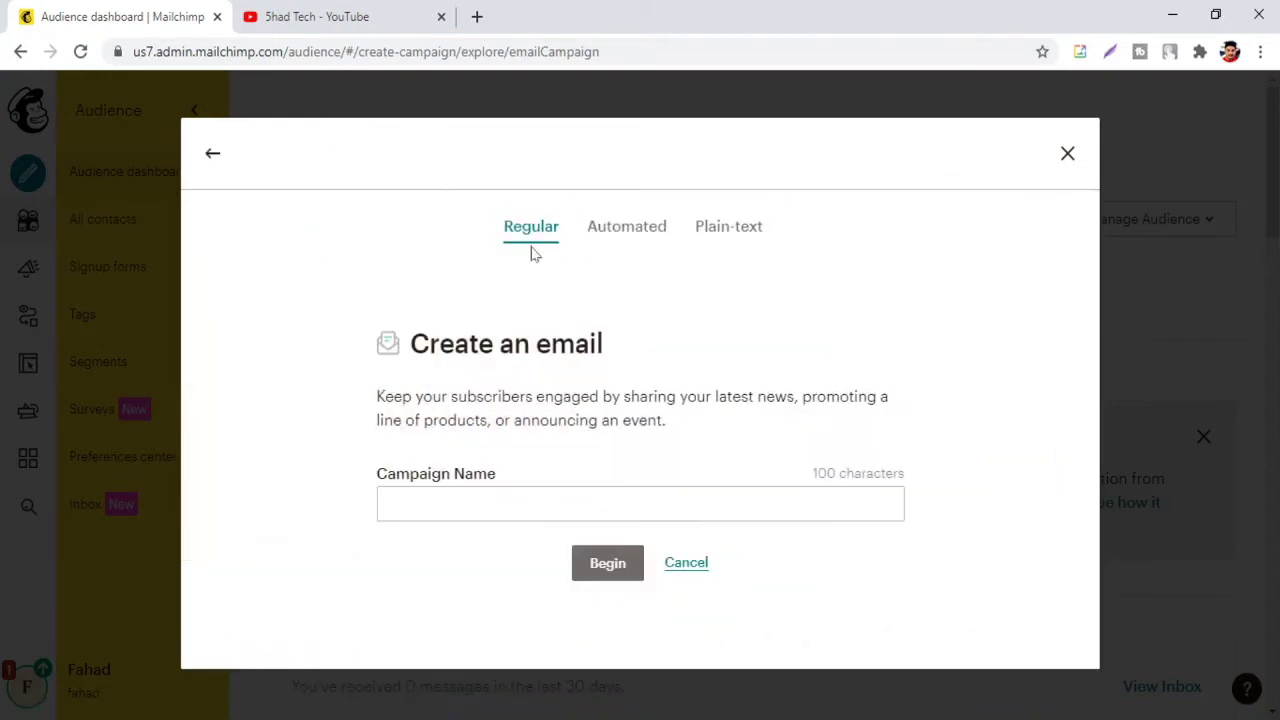
{"action": "left_click", "coordinate": [614, 242]}
{"action": "left_click", "coordinate": [651, 234]}
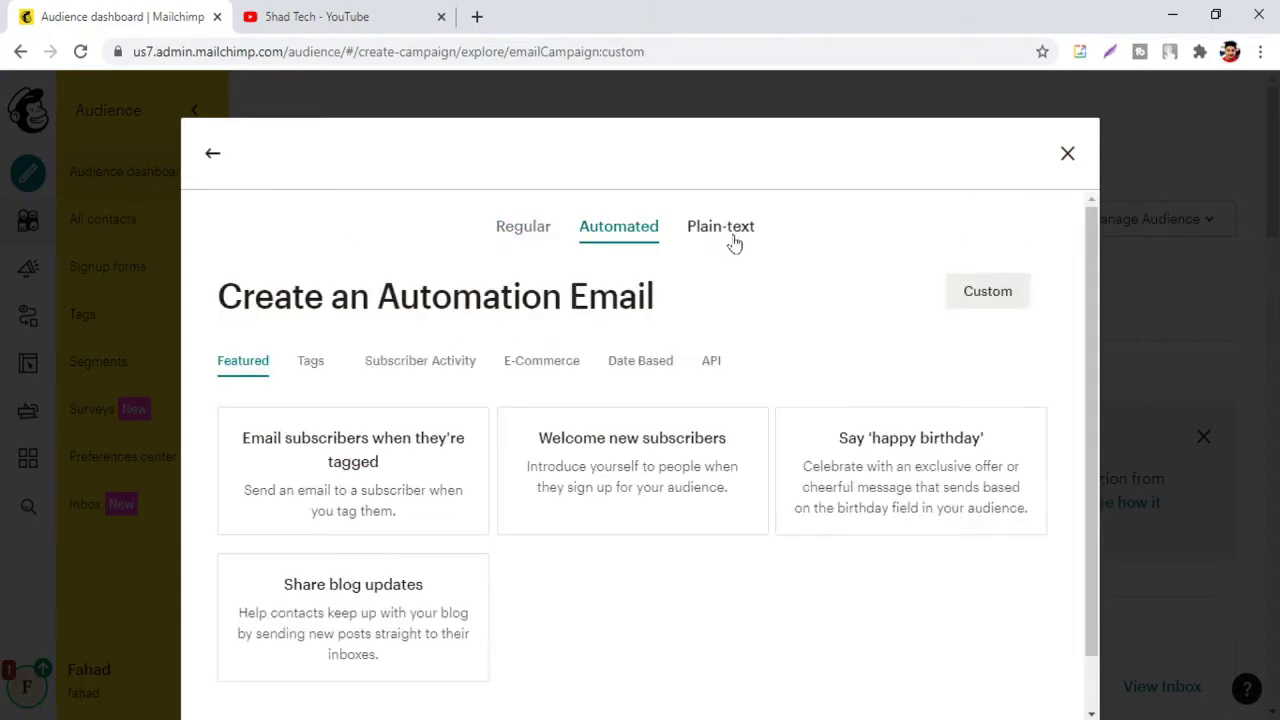
{"action": "left_click", "coordinate": [741, 234]}
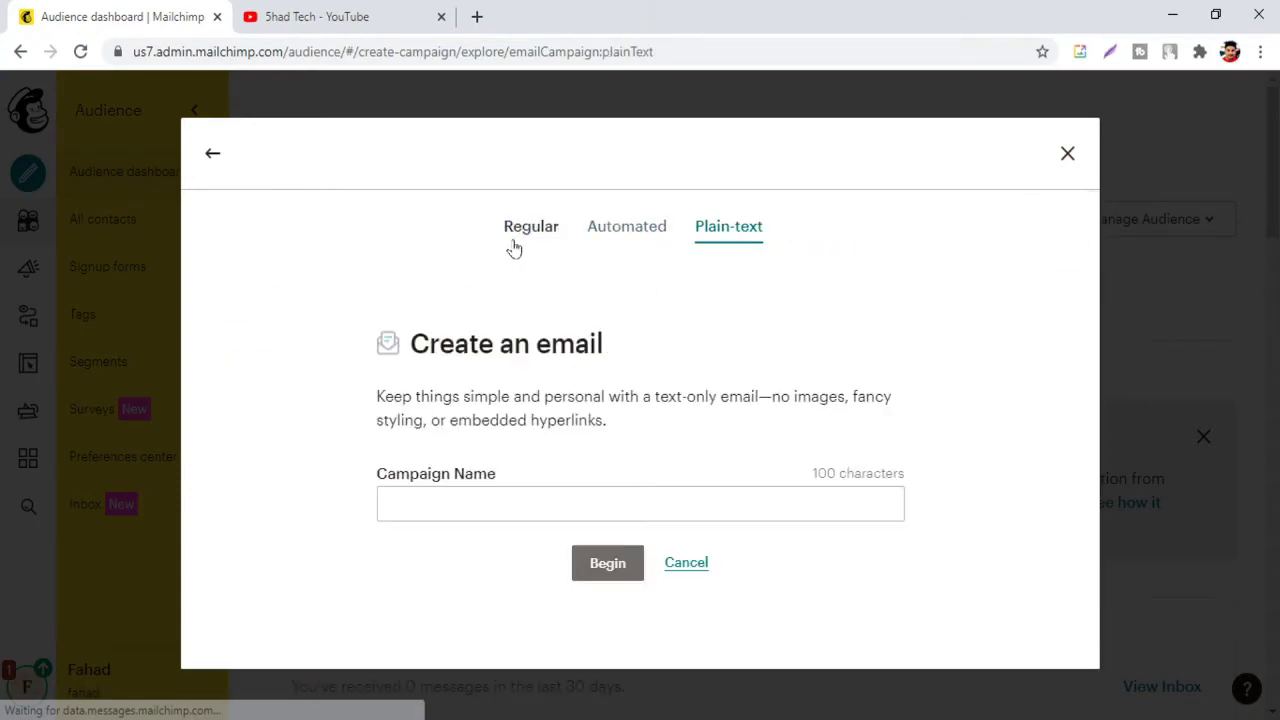
{"action": "left_click", "coordinate": [530, 230]}
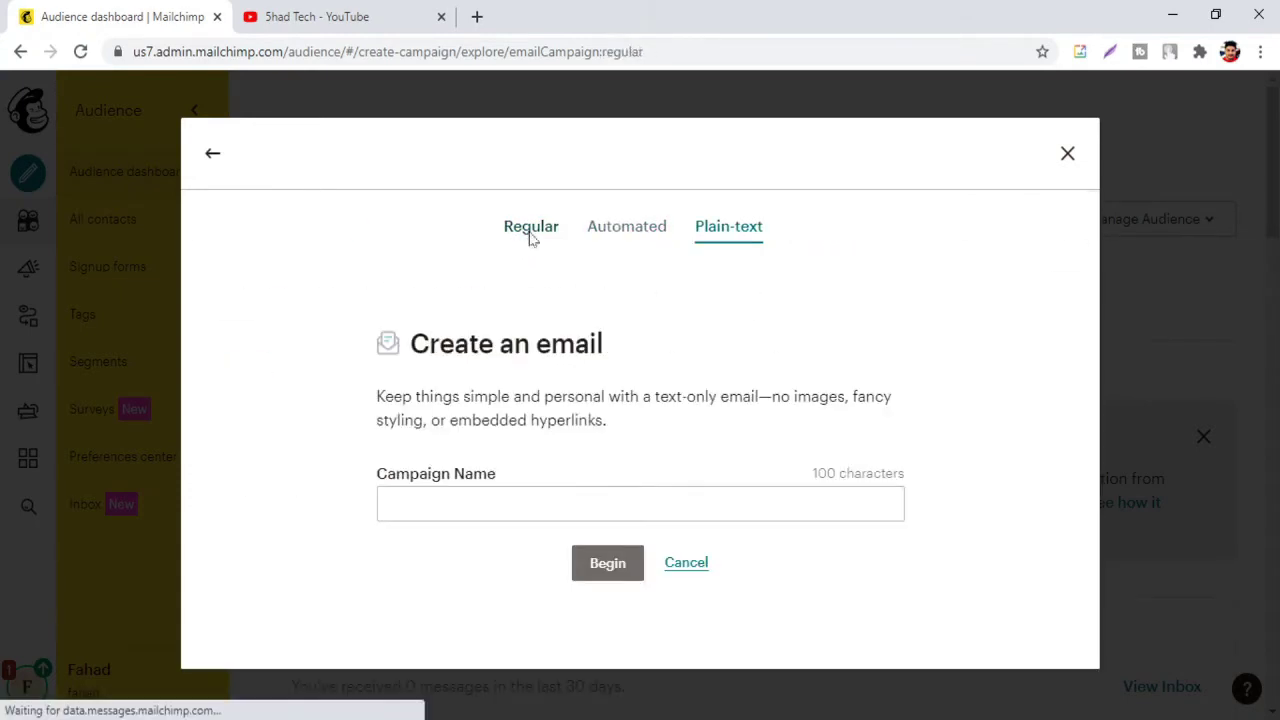
Step: Enter "mailchimp tutorial" as the campaign name of the regular email
{"action": "left_click", "coordinate": [385, 503]}
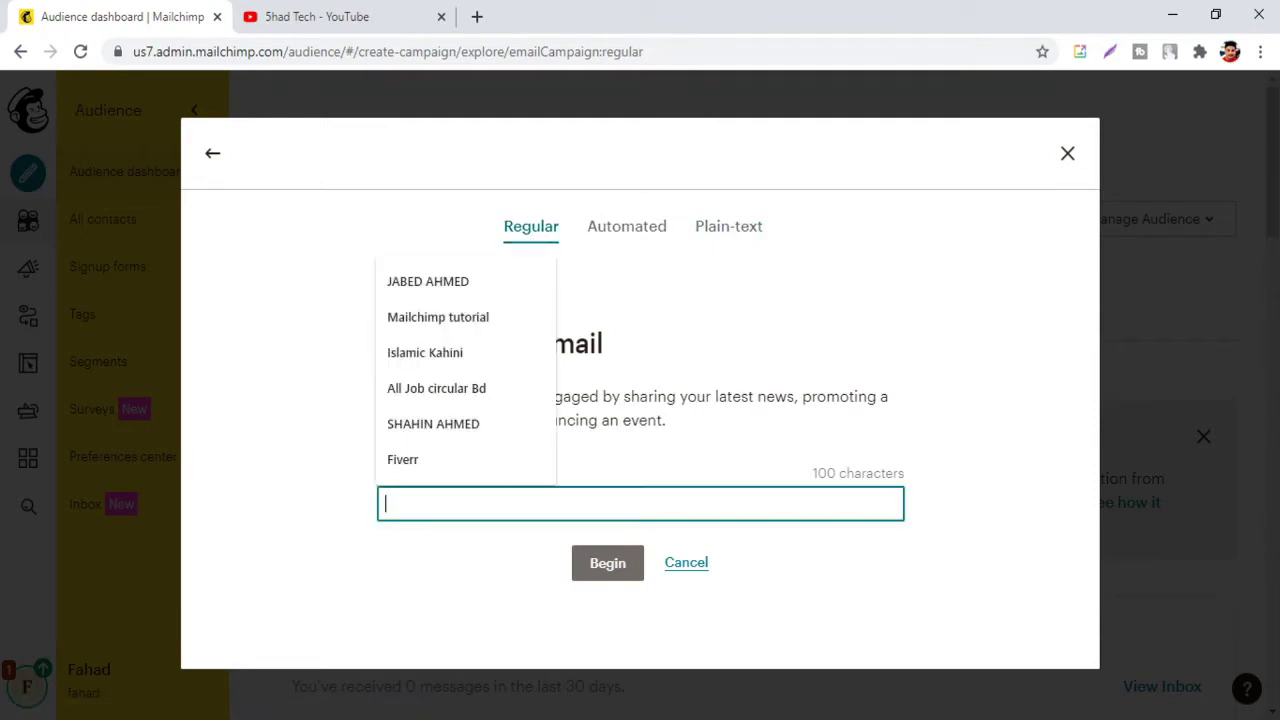
{"action": "type", "text": "mail"}
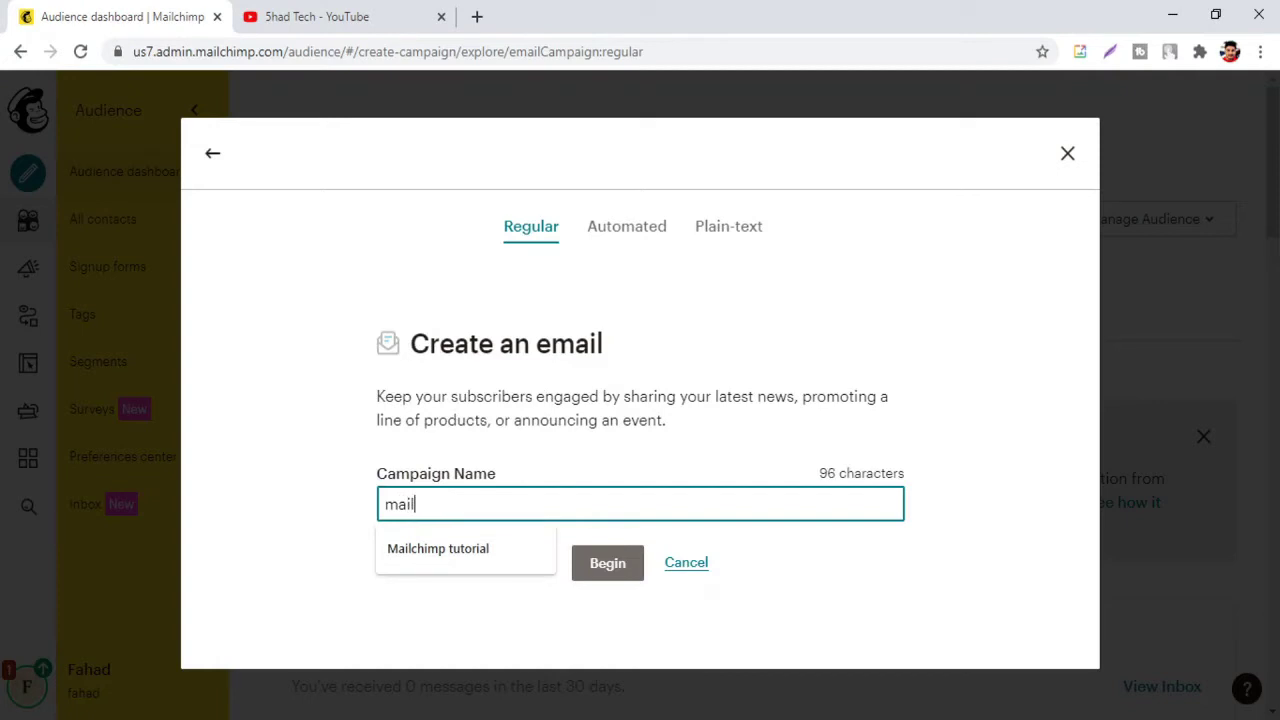
{"action": "type", "text": "chimp tutorial"}
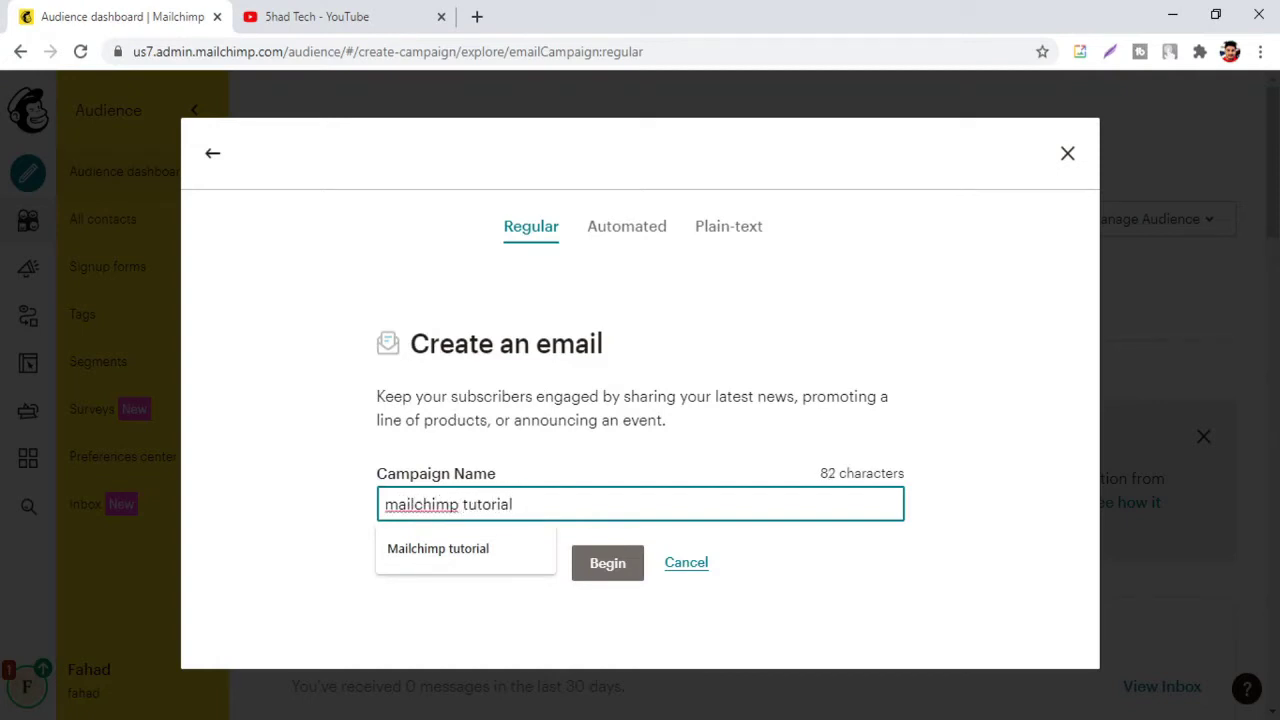
Step: Use the suggested campaign name "Mailchimp tutorial", begin the regular email campaign and look over its draft checklist
{"action": "left_click", "coordinate": [489, 548]}
{"action": "left_click", "coordinate": [611, 563]}
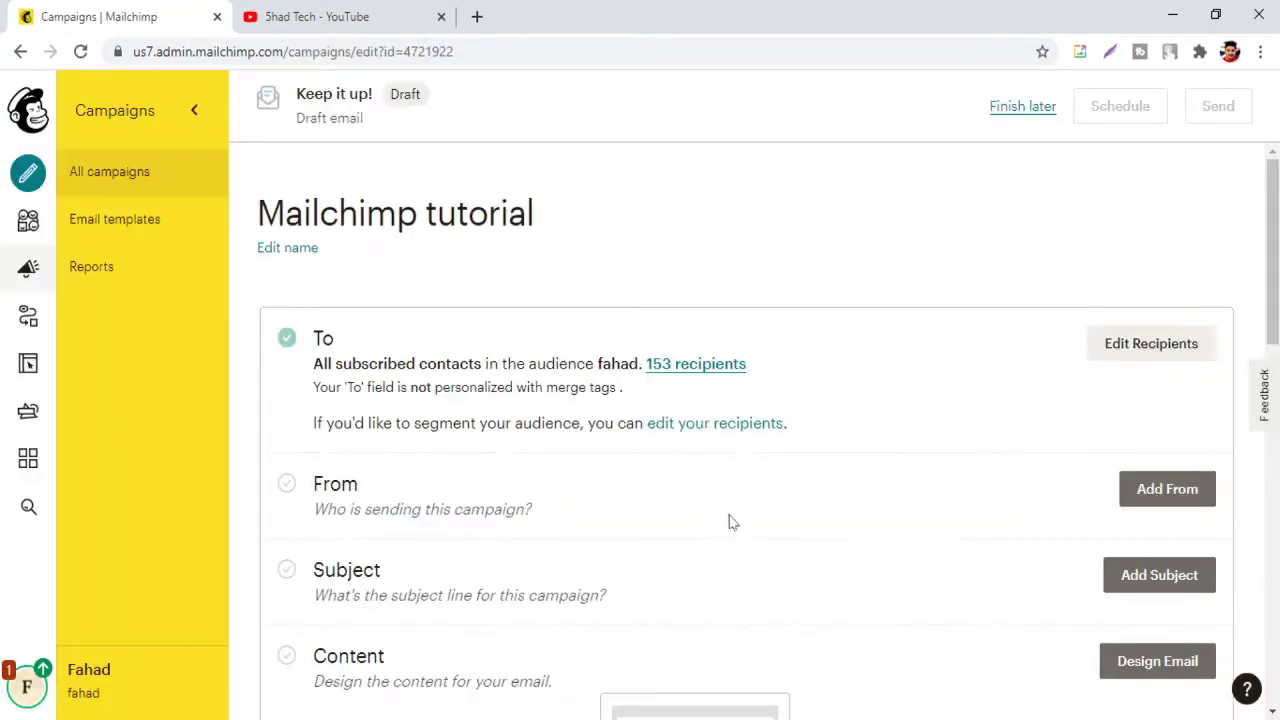
{"action": "scroll", "coordinate": [729, 518], "scroll_direction": "down", "scroll_amount": 2}
{"action": "scroll", "coordinate": [950, 520], "scroll_direction": "up", "scroll_amount": 2}
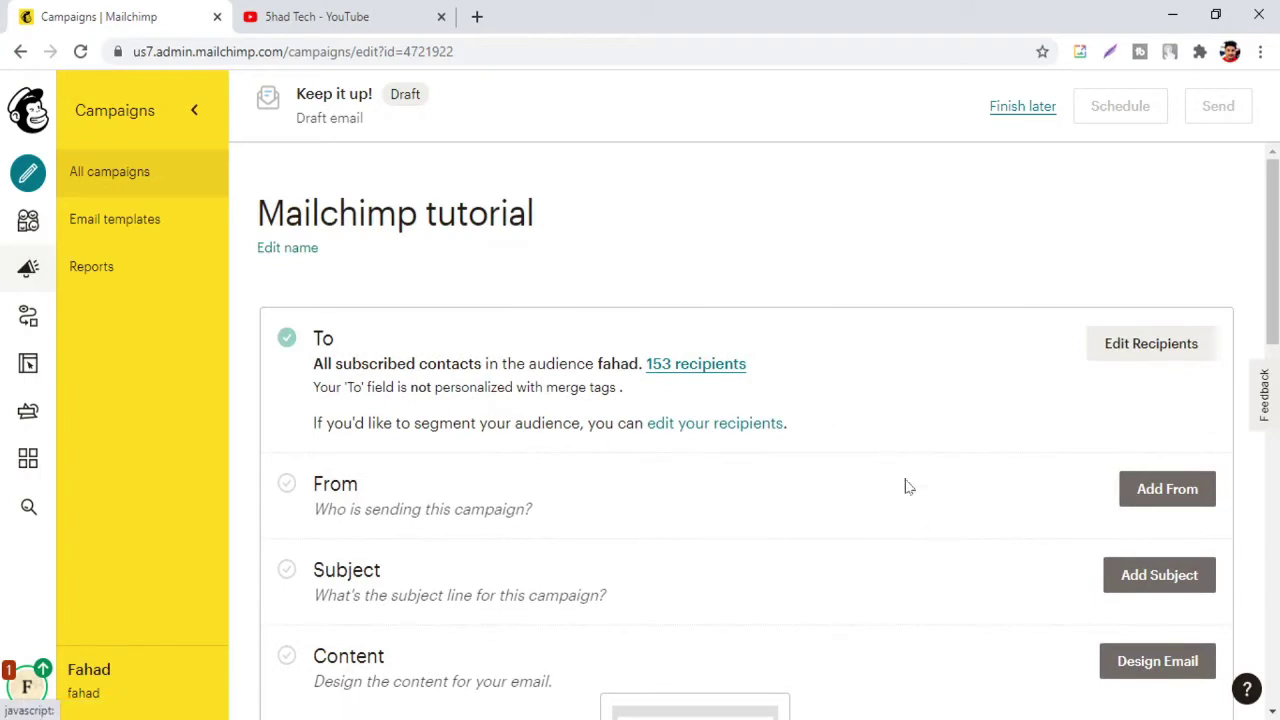
Step: Edit the campaign's recipients, clearing the audience selection and choosing the existing audience again
{"action": "left_click", "coordinate": [1140, 346]}
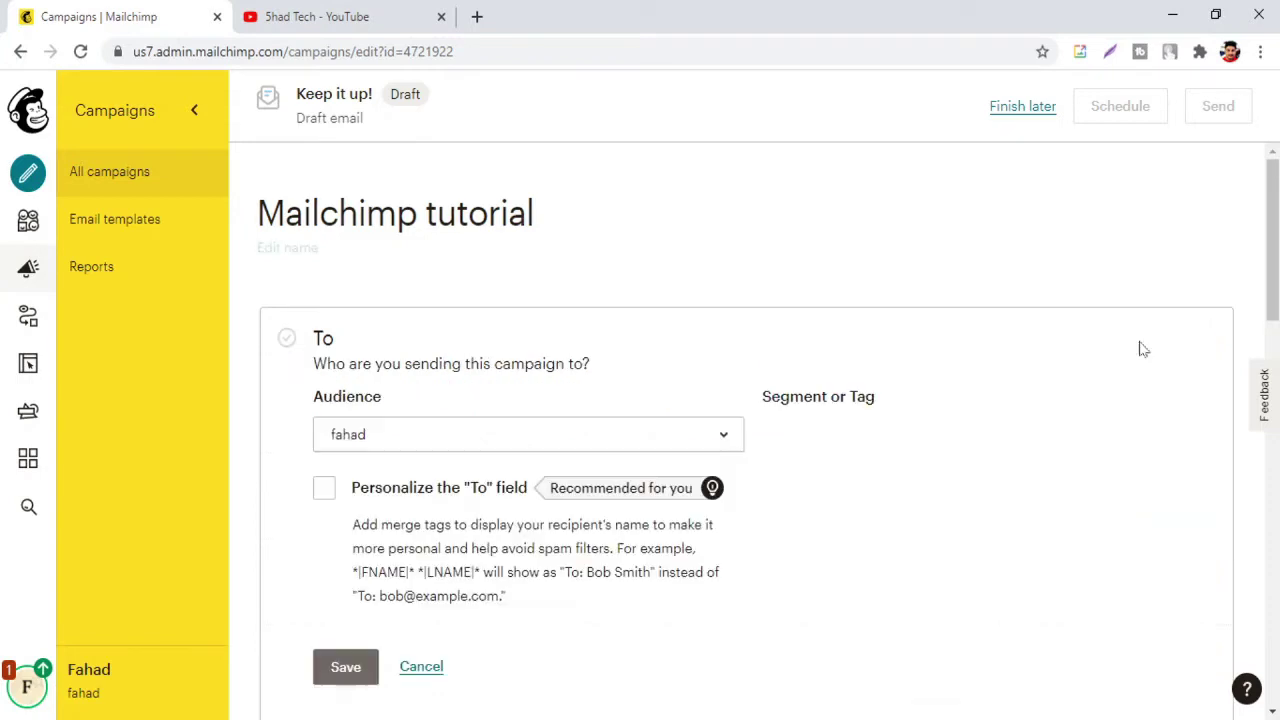
{"action": "left_click", "coordinate": [390, 446]}
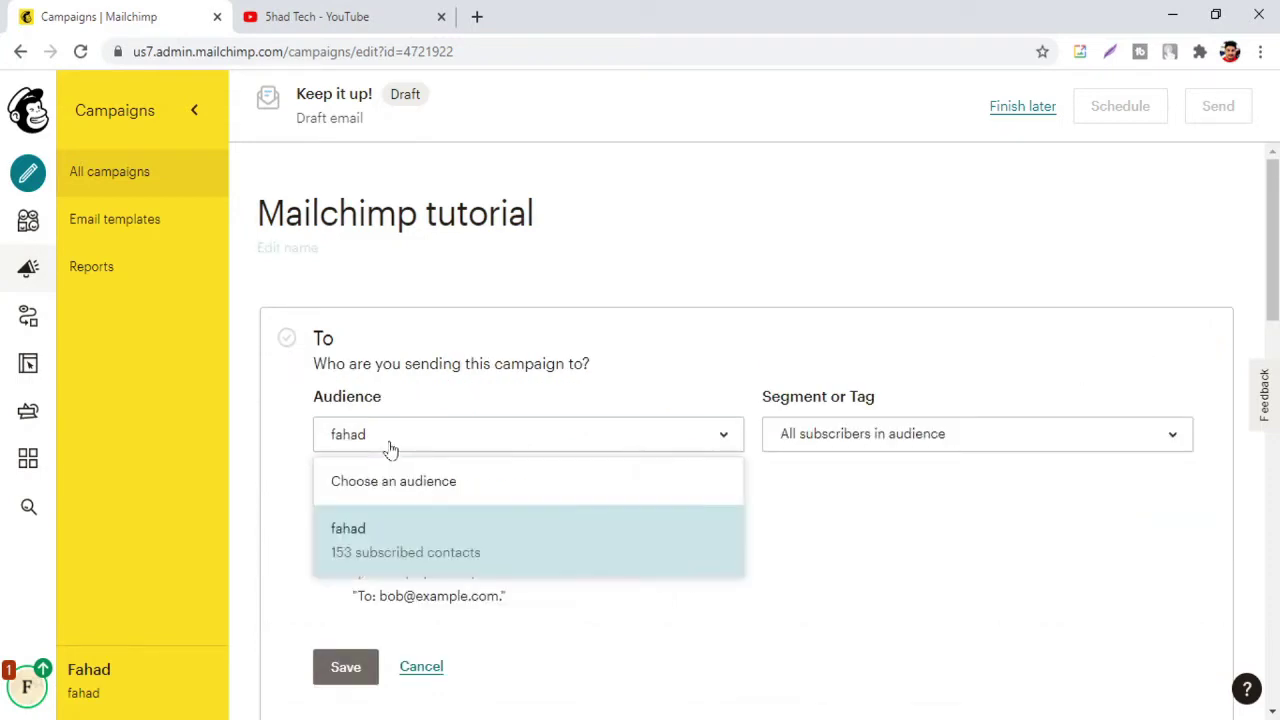
{"action": "left_click", "coordinate": [405, 481]}
{"action": "left_click", "coordinate": [437, 448]}
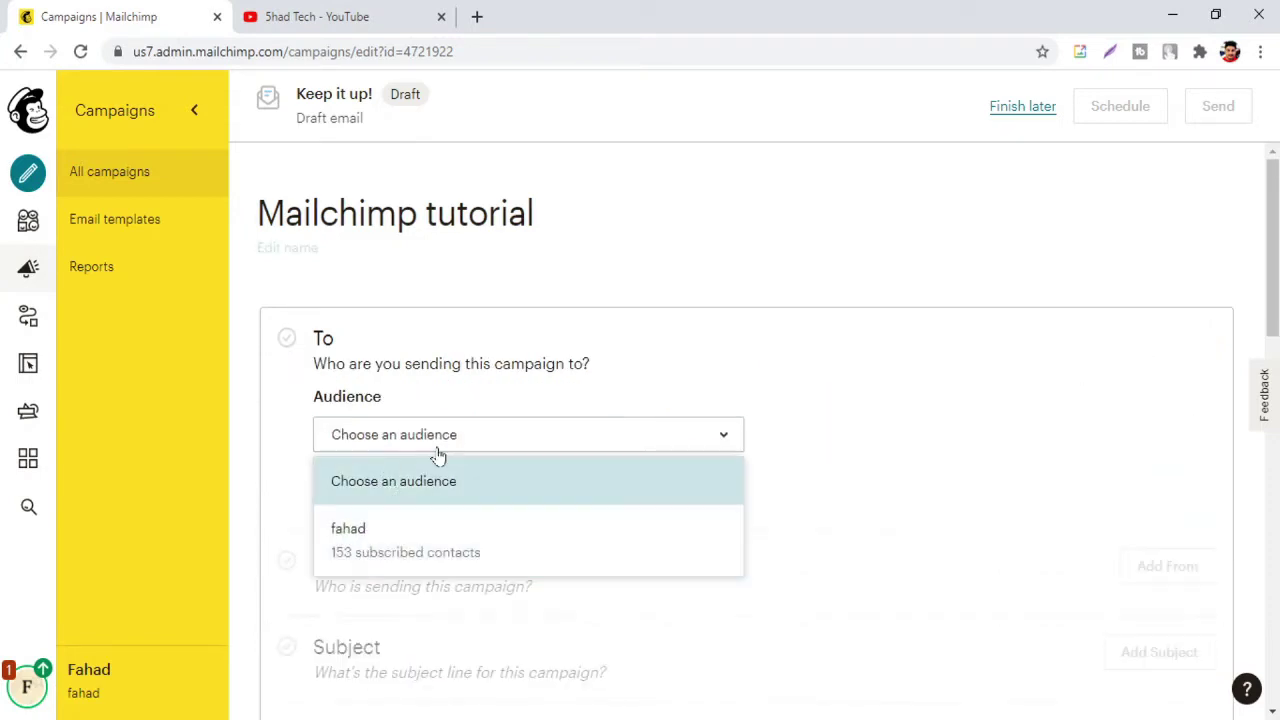
{"action": "left_click", "coordinate": [393, 545]}
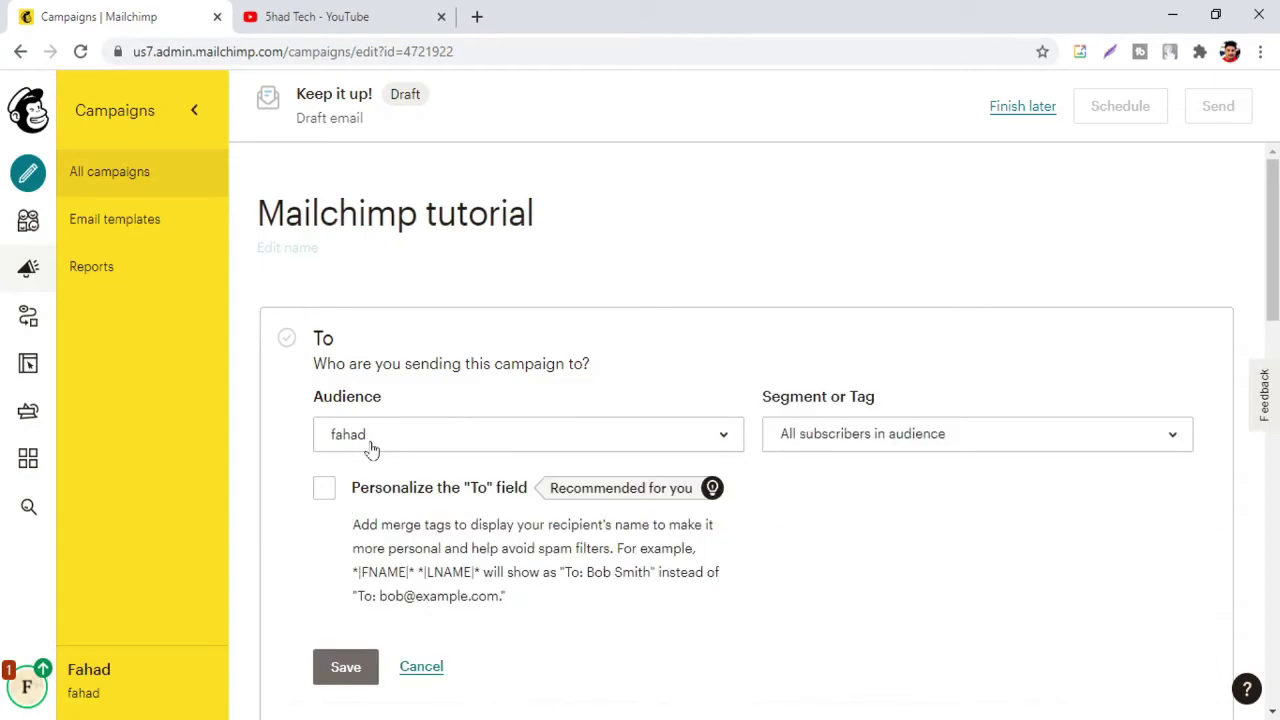
Step: Personalize the "To" field with the *|FNAME|* merge tag and save the recipient settings
{"action": "left_click", "coordinate": [322, 489]}
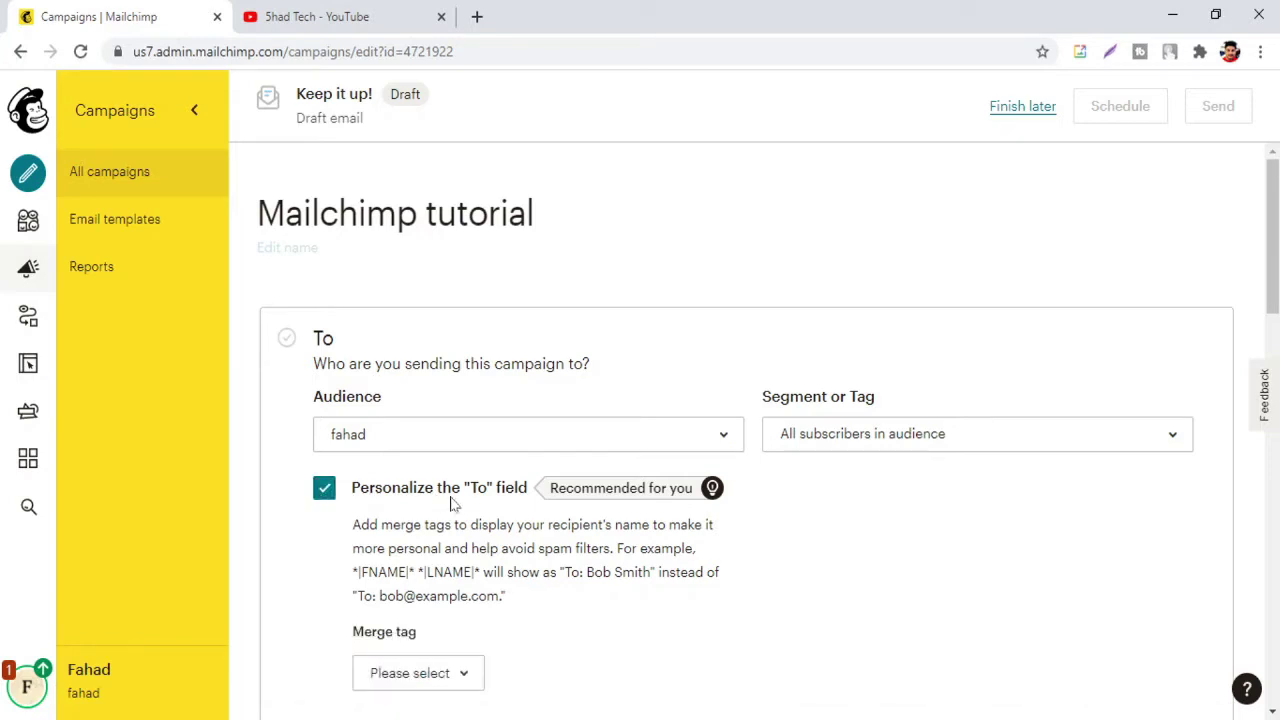
{"action": "scroll", "coordinate": [482, 493], "scroll_direction": "down", "scroll_amount": 1}
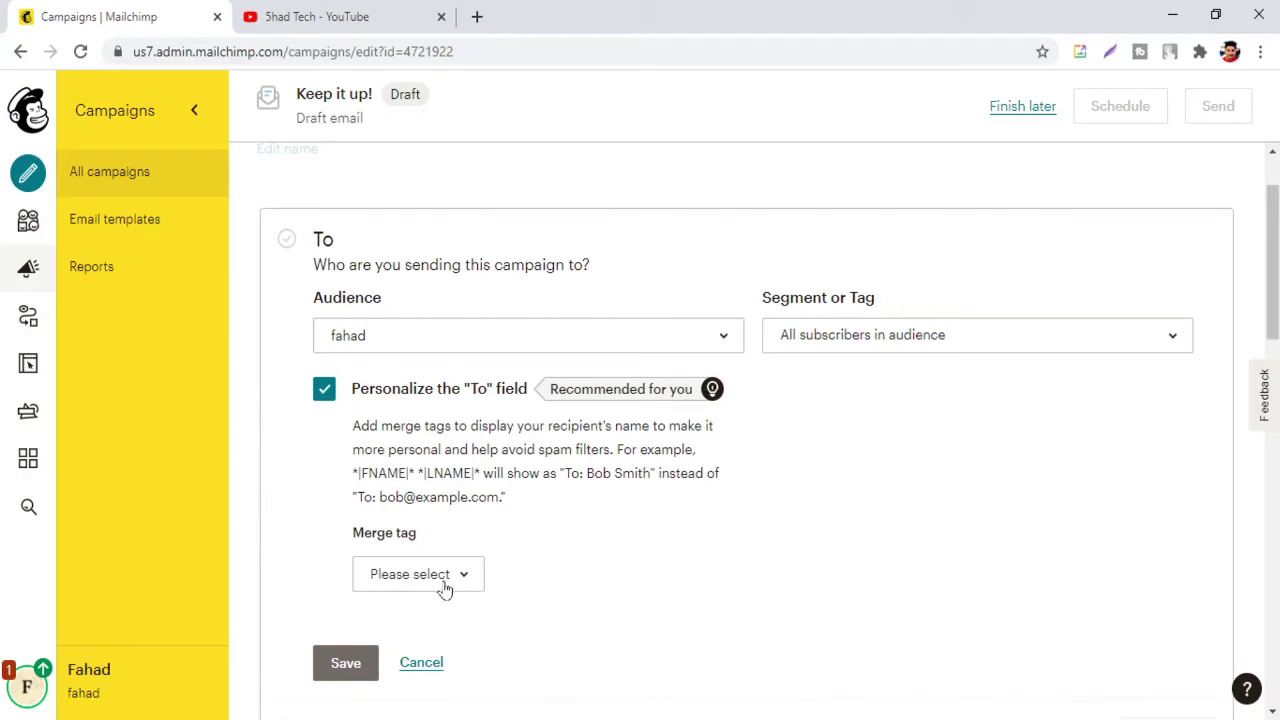
{"action": "left_click", "coordinate": [443, 584]}
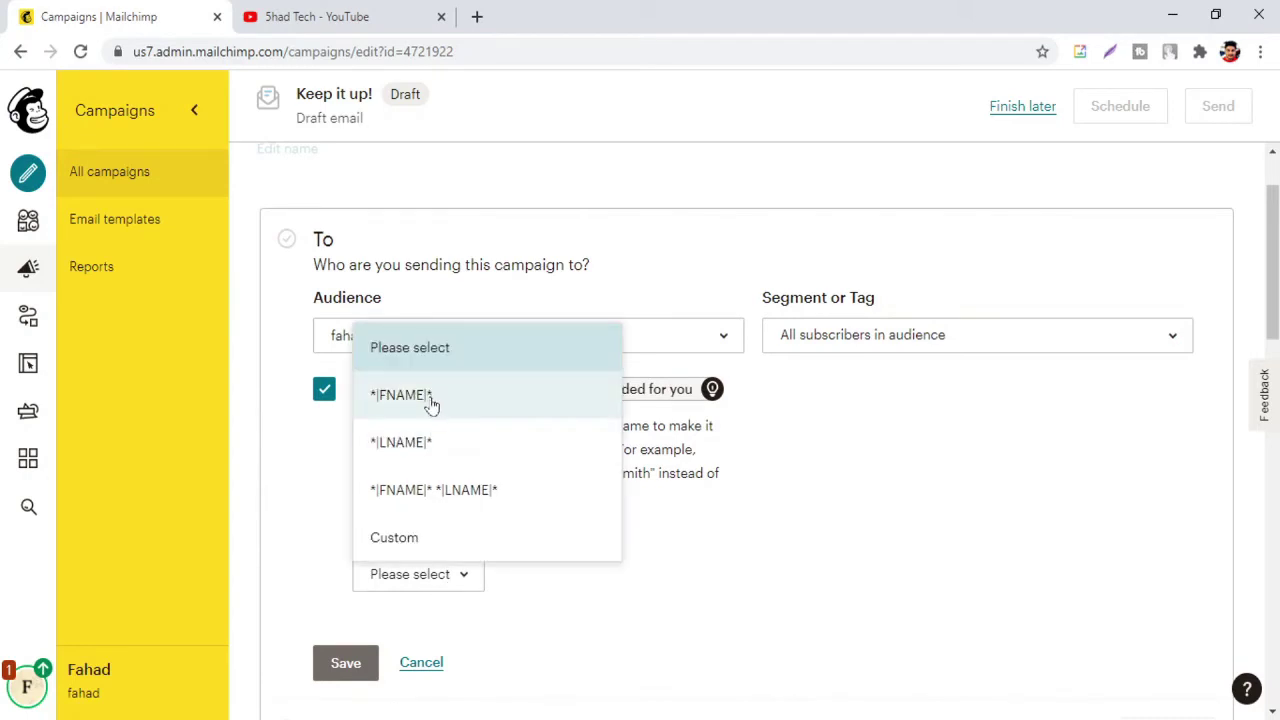
{"action": "left_click", "coordinate": [420, 398]}
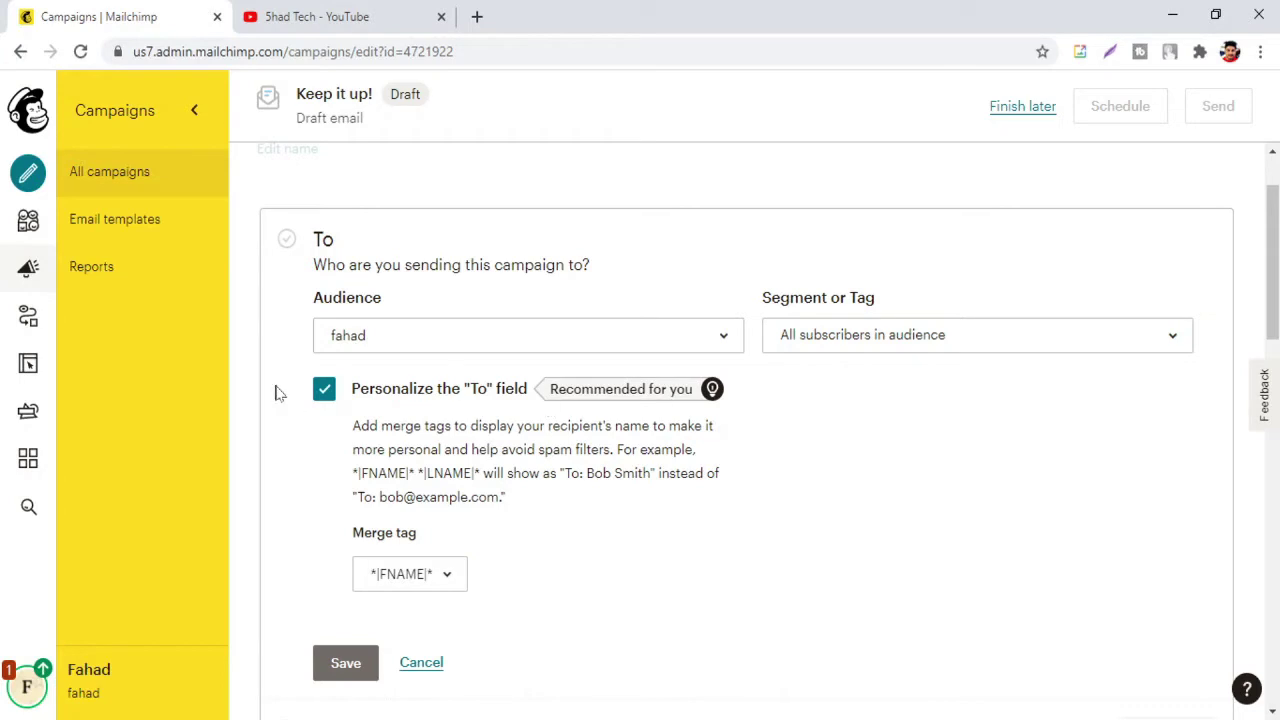
{"action": "left_click", "coordinate": [355, 663]}
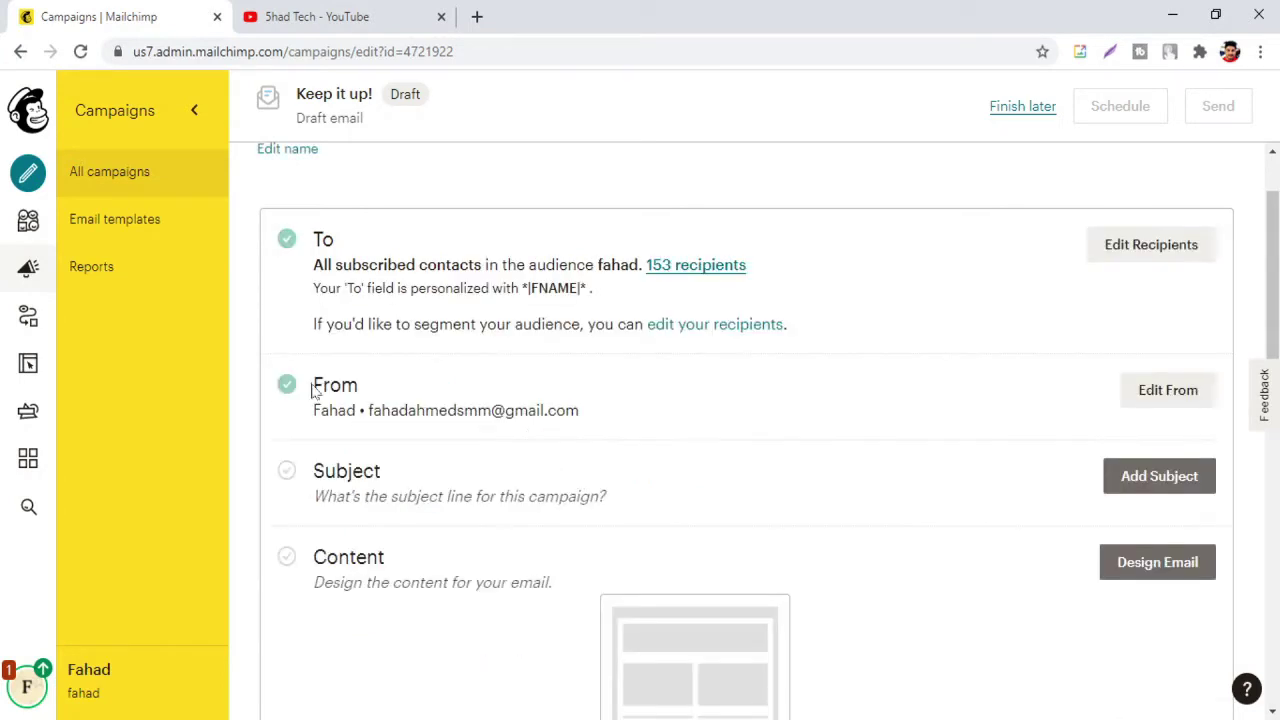
Step: Complete the sender name with the surname in the From section and save it
{"action": "left_click", "coordinate": [1149, 392]}
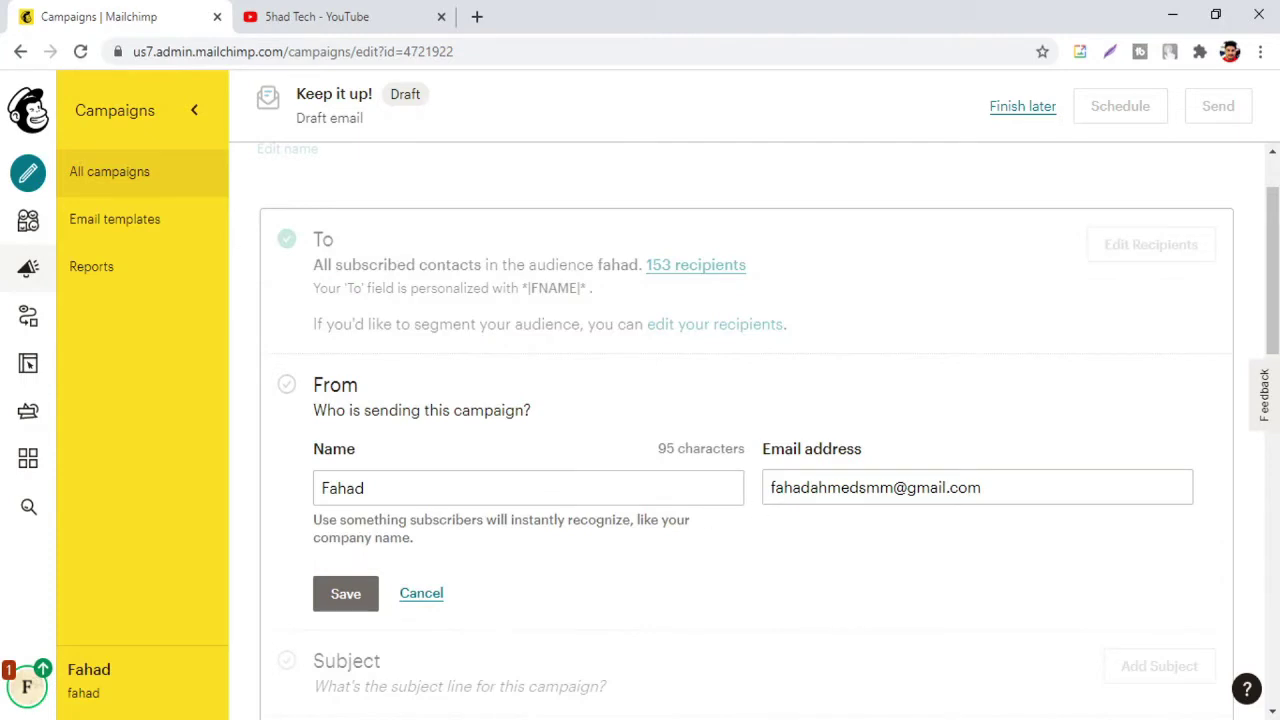
{"action": "left_click", "coordinate": [366, 488]}
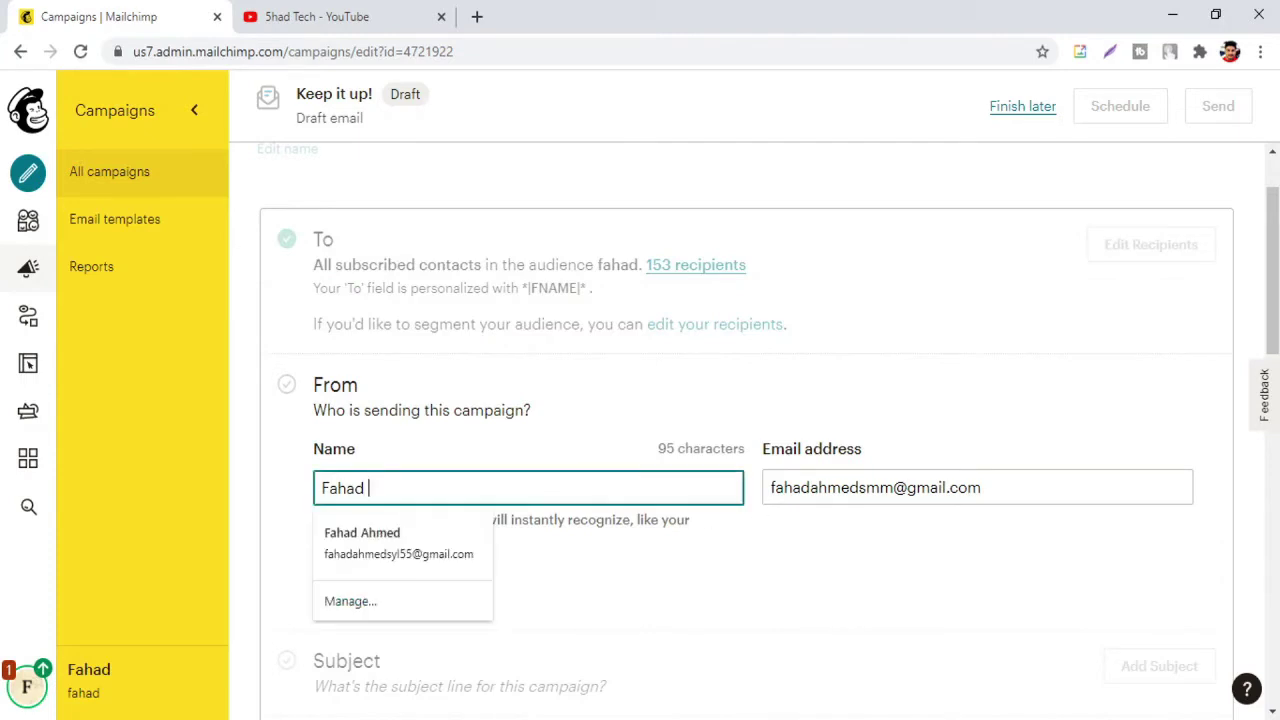
{"action": "type", "text": "Ahmed"}
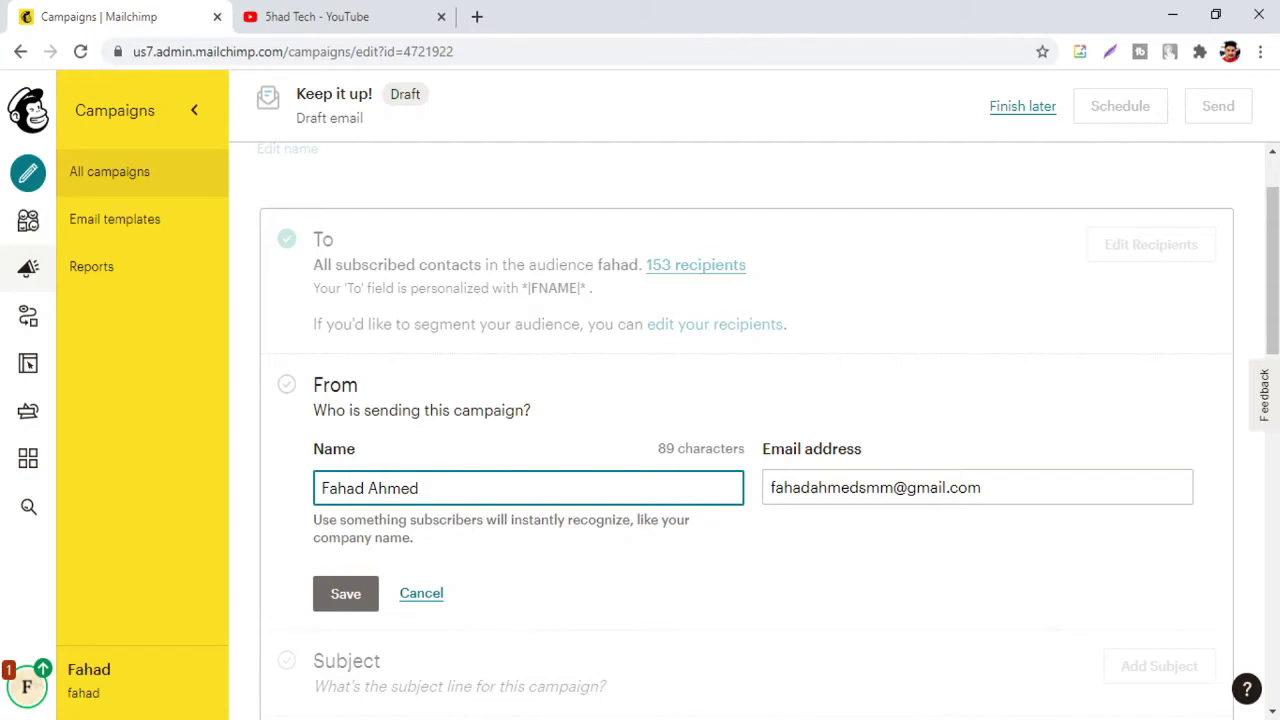
{"action": "left_click", "coordinate": [334, 594]}
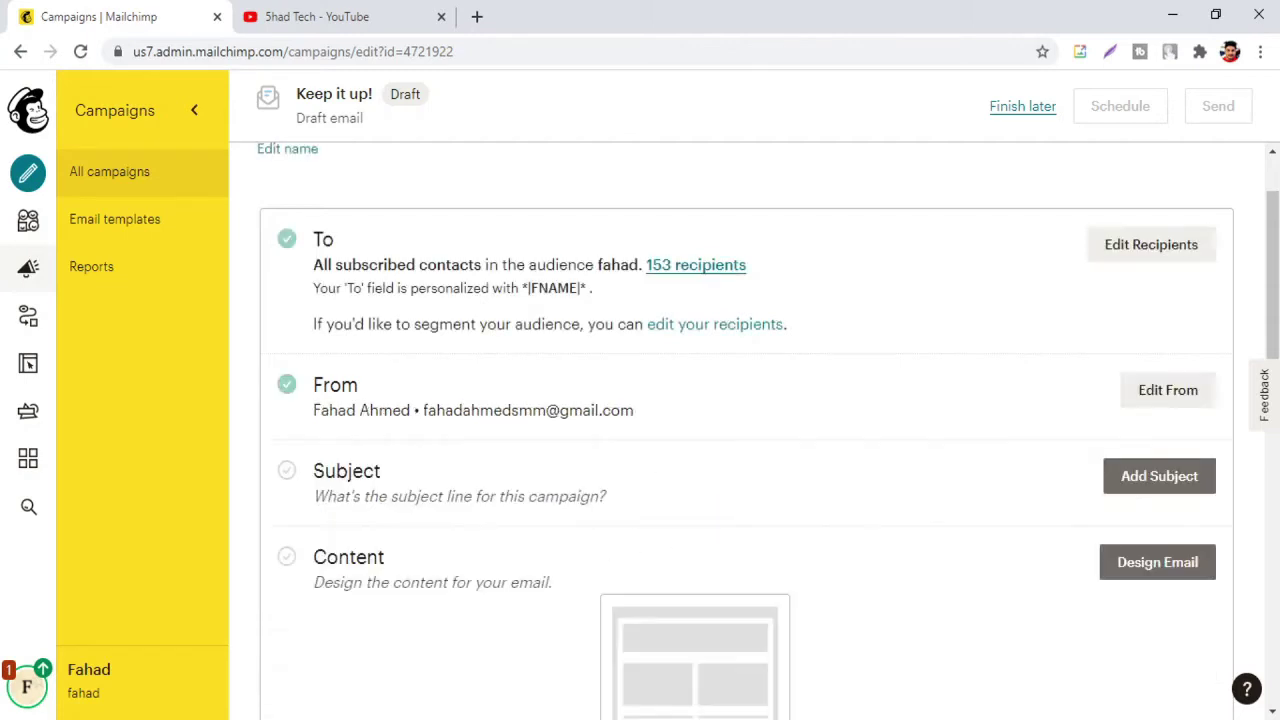
Step: Add the subject "Mailchimp tutorial 2021 bangla with free guideline" and the preview text "don't miss the chance to learn mailchimp freely", and save
{"action": "left_click", "coordinate": [1128, 478]}
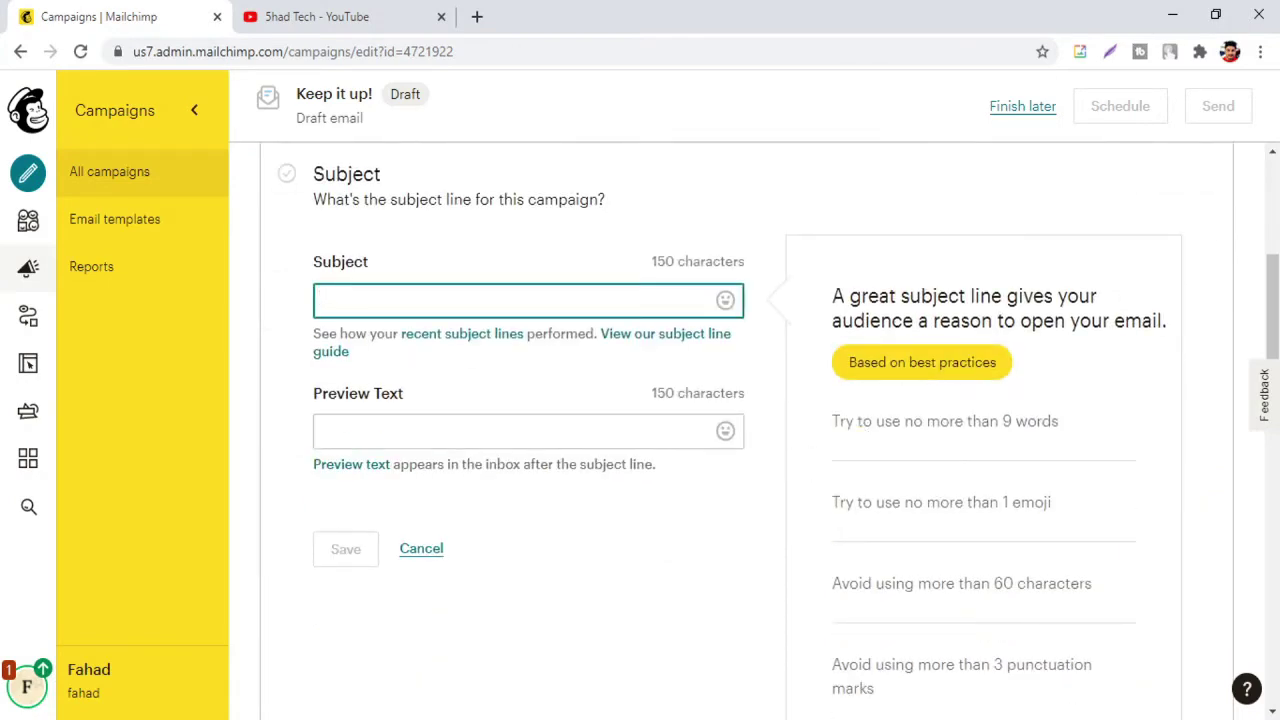
{"action": "type", "text": "Mail"}
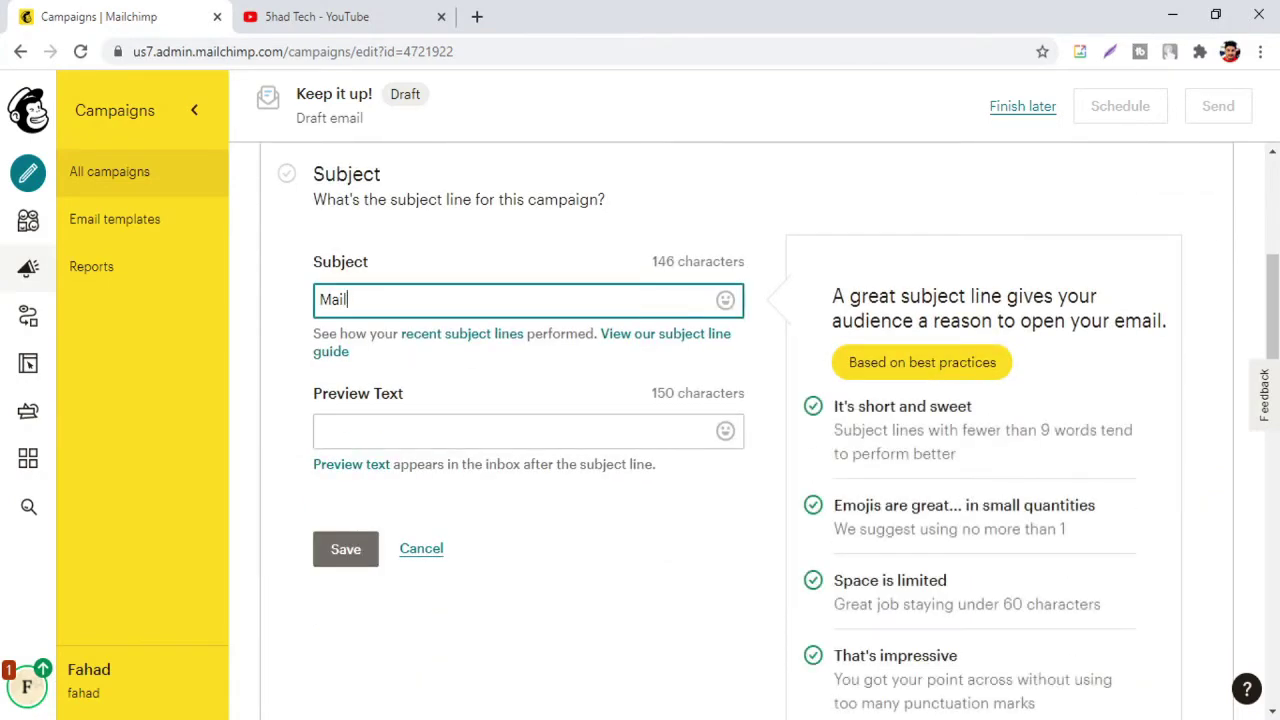
{"action": "type", "text": "chimp tutorial 2021"}
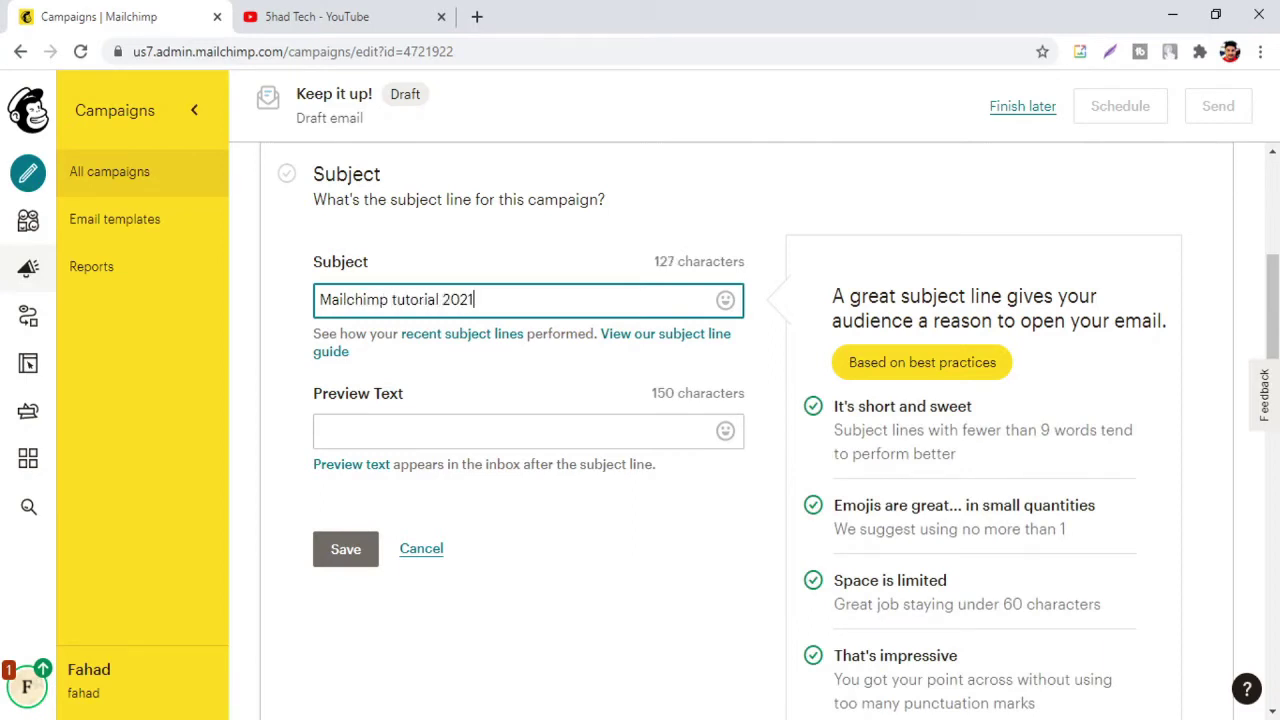
{"action": "type", "text": " bangla with free guideline"}
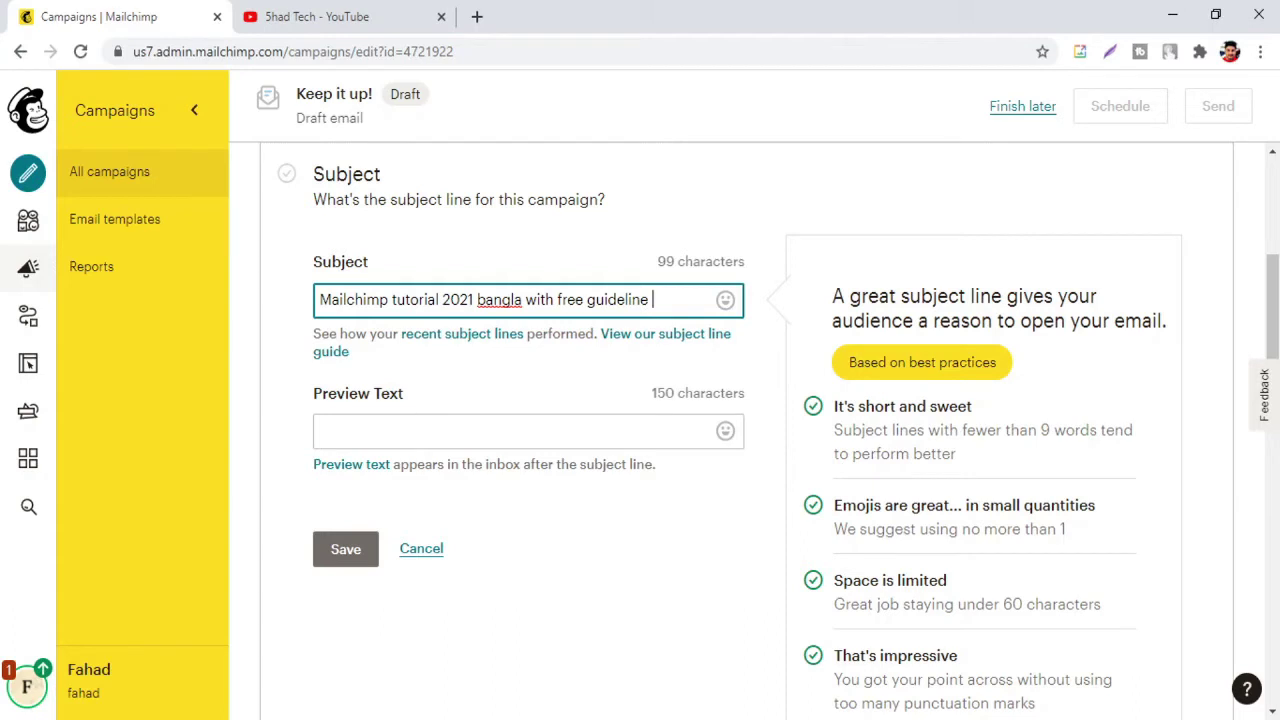
{"action": "left_click", "coordinate": [500, 431]}
{"action": "type", "text": "don't miss t"}
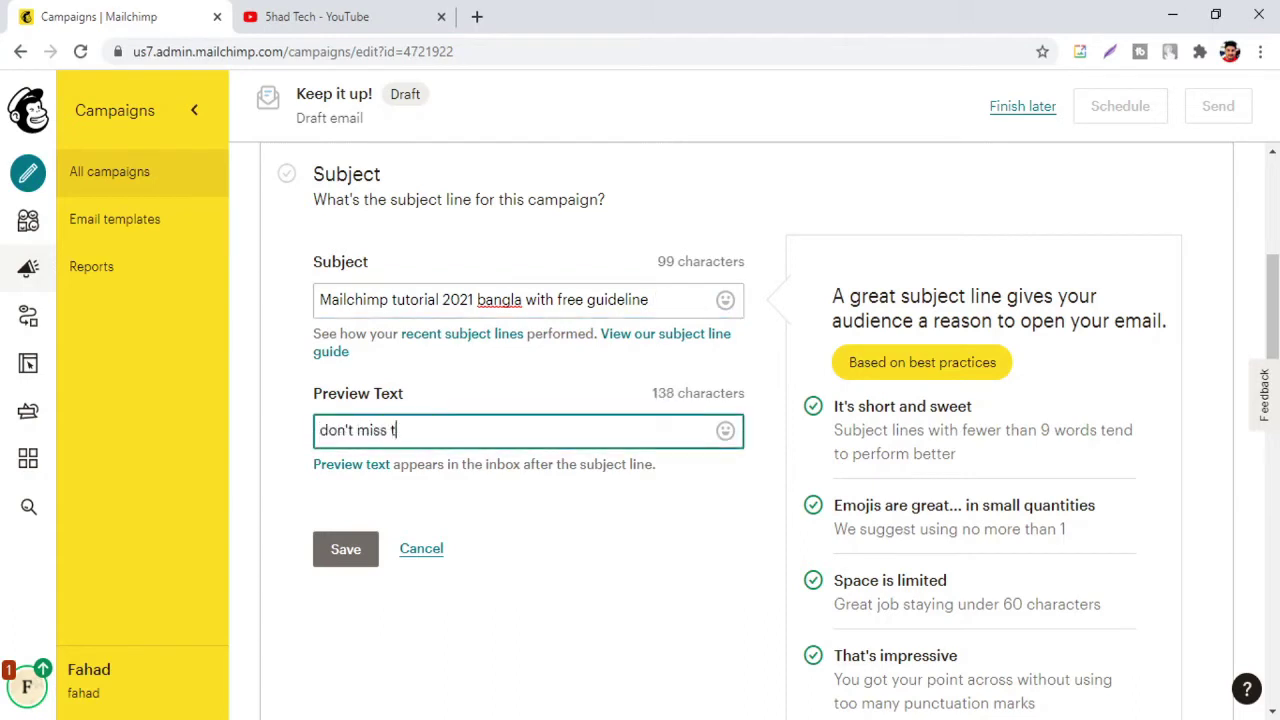
{"action": "type", "text": "he chance to learn mailchimp freely"}
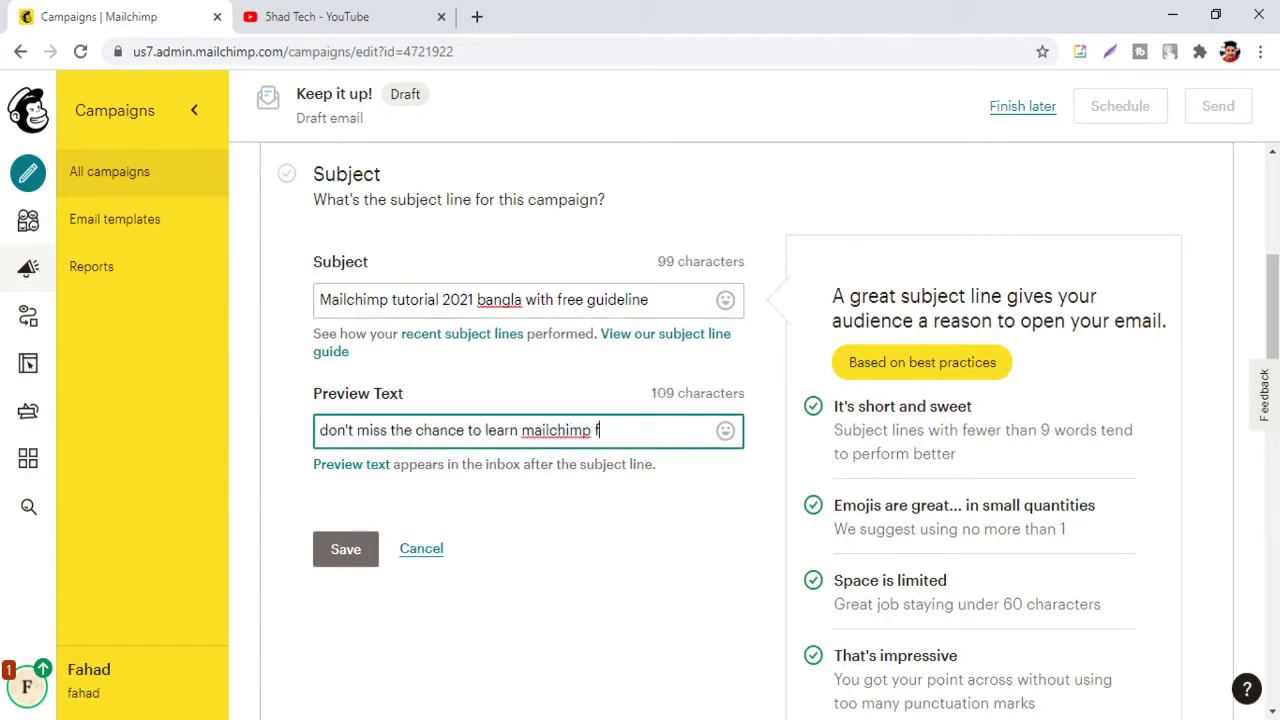
{"action": "left_click", "coordinate": [365, 561]}
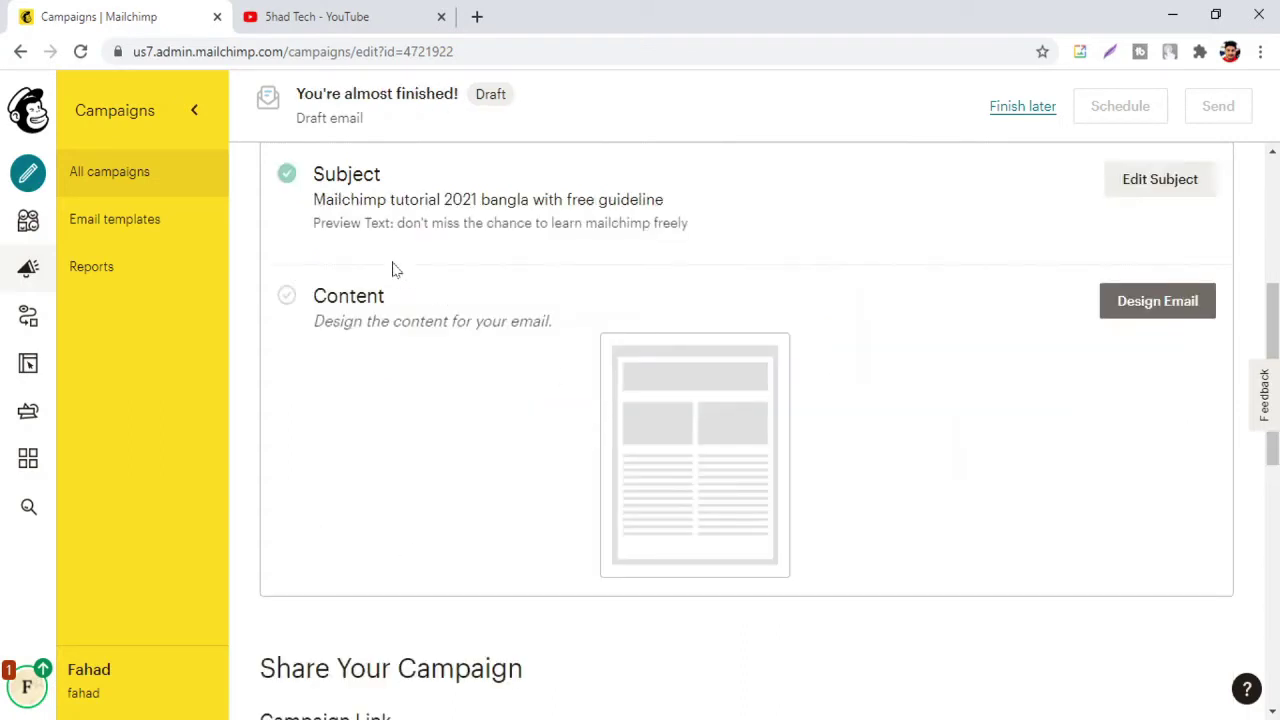
Step: Start designing the email content and browse the theme templates in the Featured and E-commerce groups
{"action": "left_click", "coordinate": [1173, 309]}
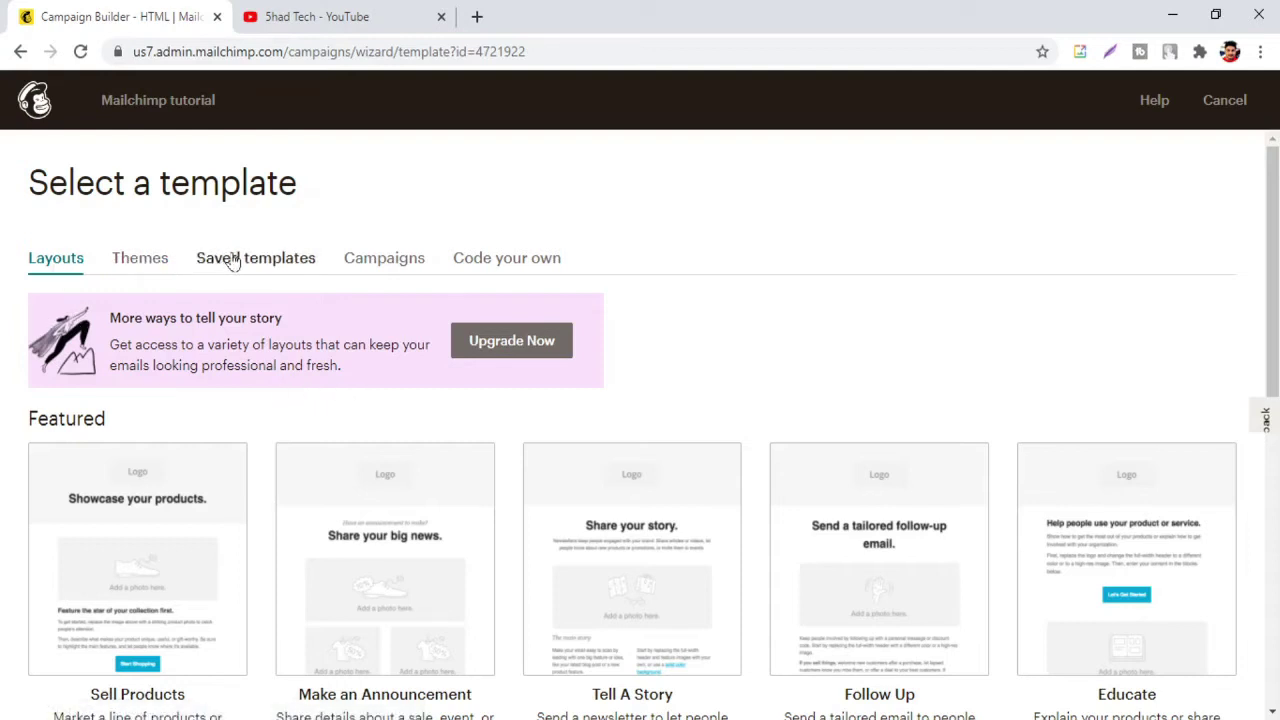
{"action": "left_click", "coordinate": [138, 259]}
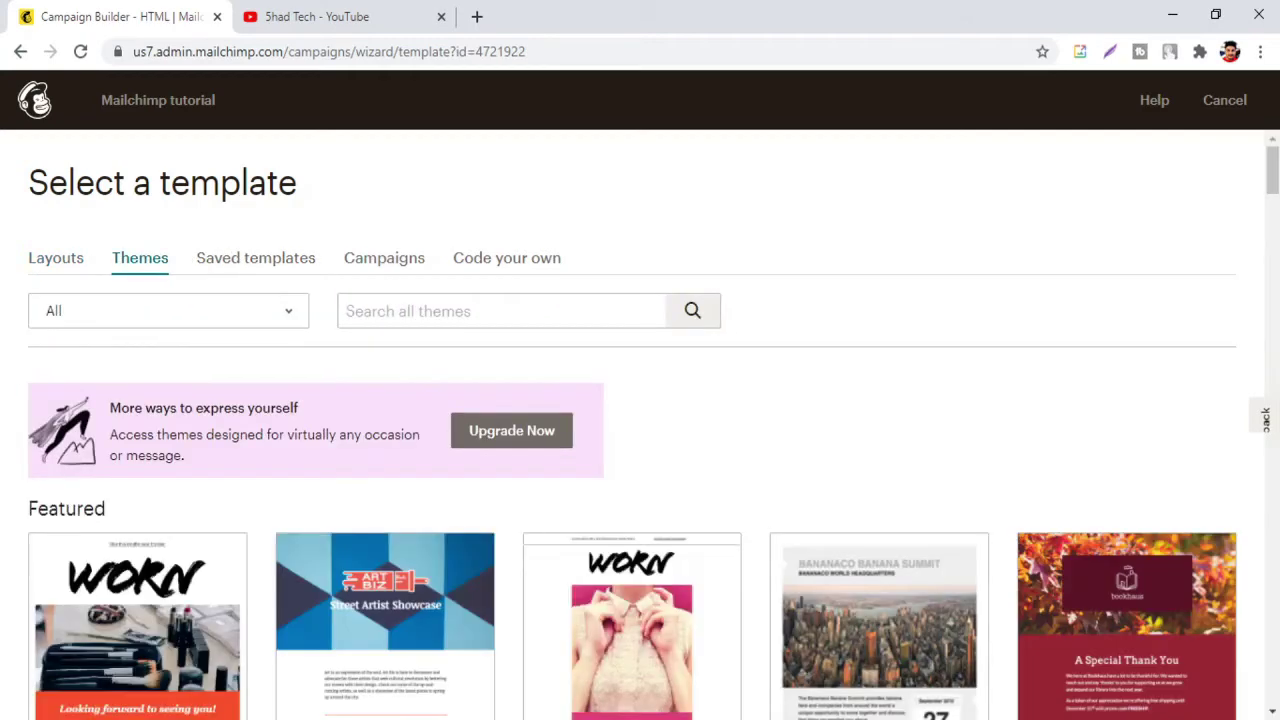
{"action": "scroll", "coordinate": [773, 343], "scroll_direction": "down", "scroll_amount": 2}
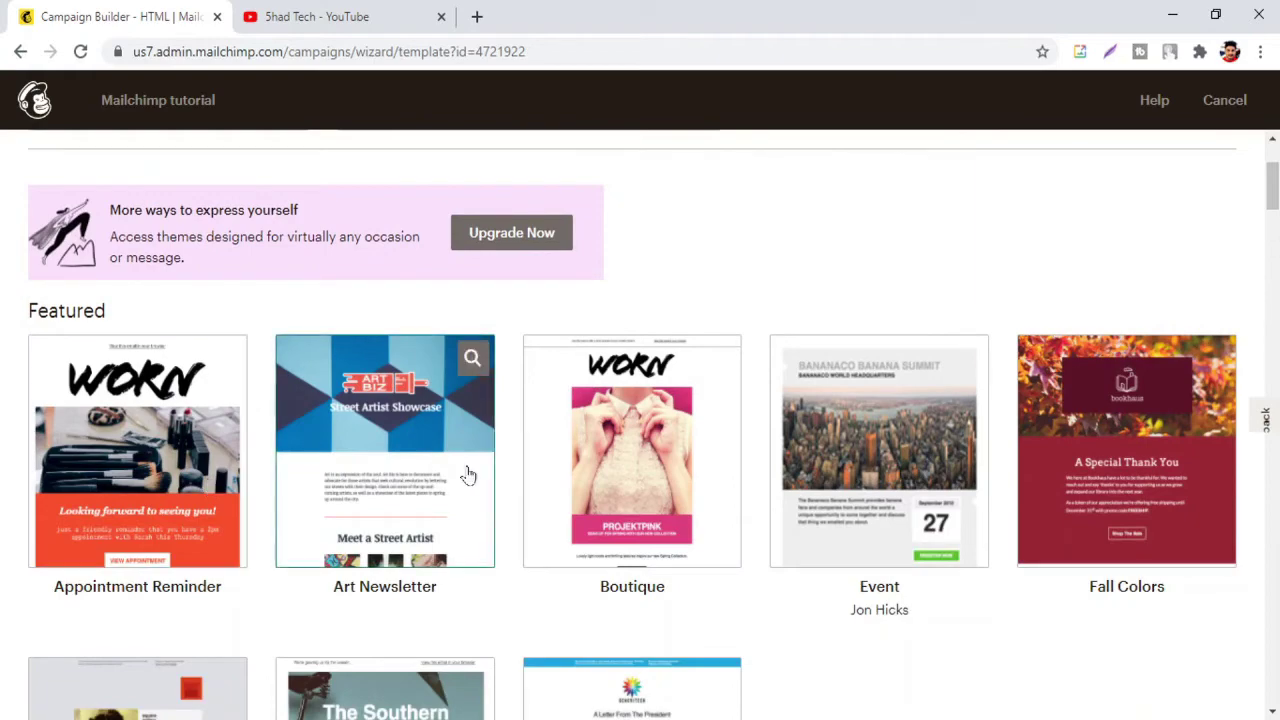
{"action": "scroll", "coordinate": [485, 458], "scroll_direction": "down", "scroll_amount": 3}
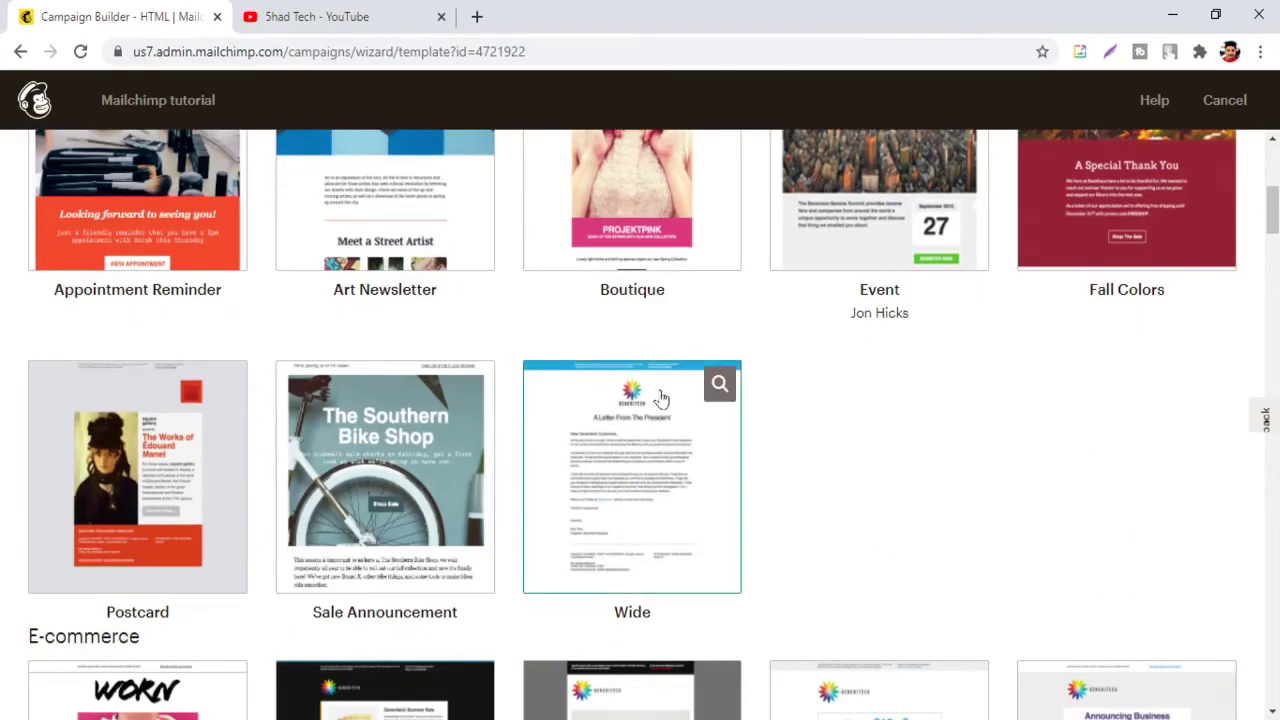
{"action": "scroll", "coordinate": [591, 399], "scroll_direction": "down", "scroll_amount": 1}
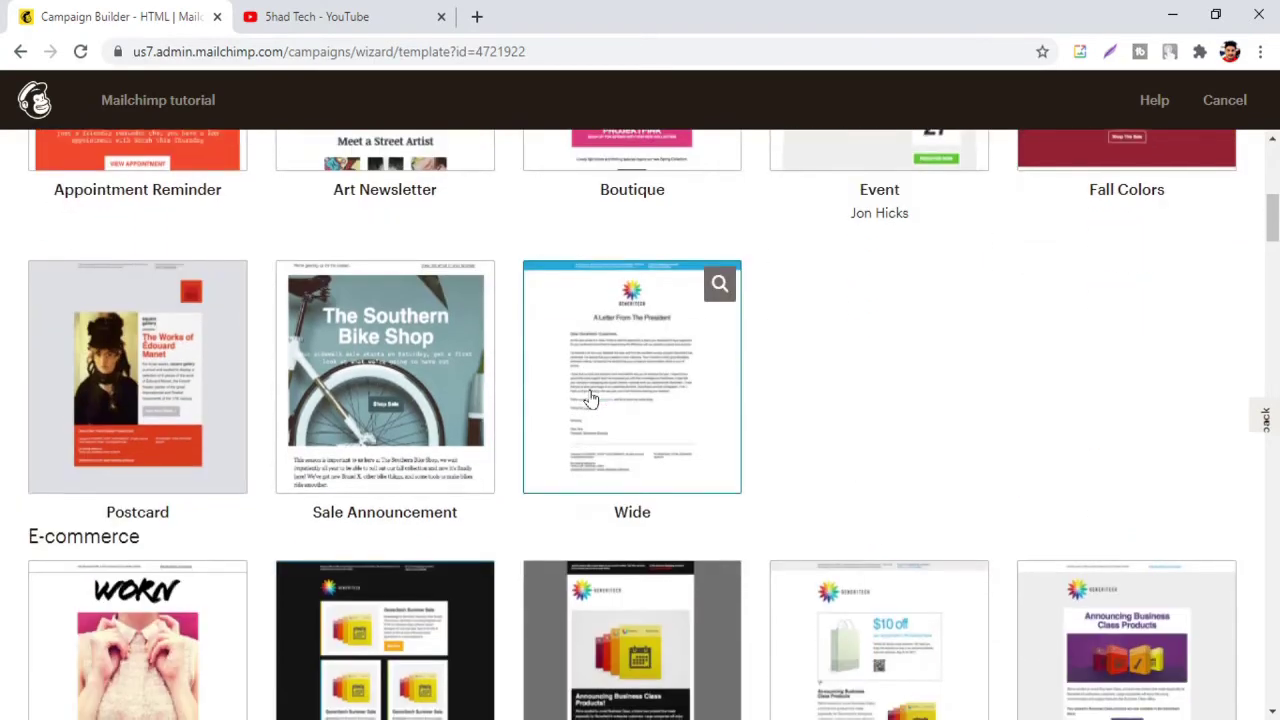
{"action": "scroll", "coordinate": [670, 490], "scroll_direction": "up", "scroll_amount": 6}
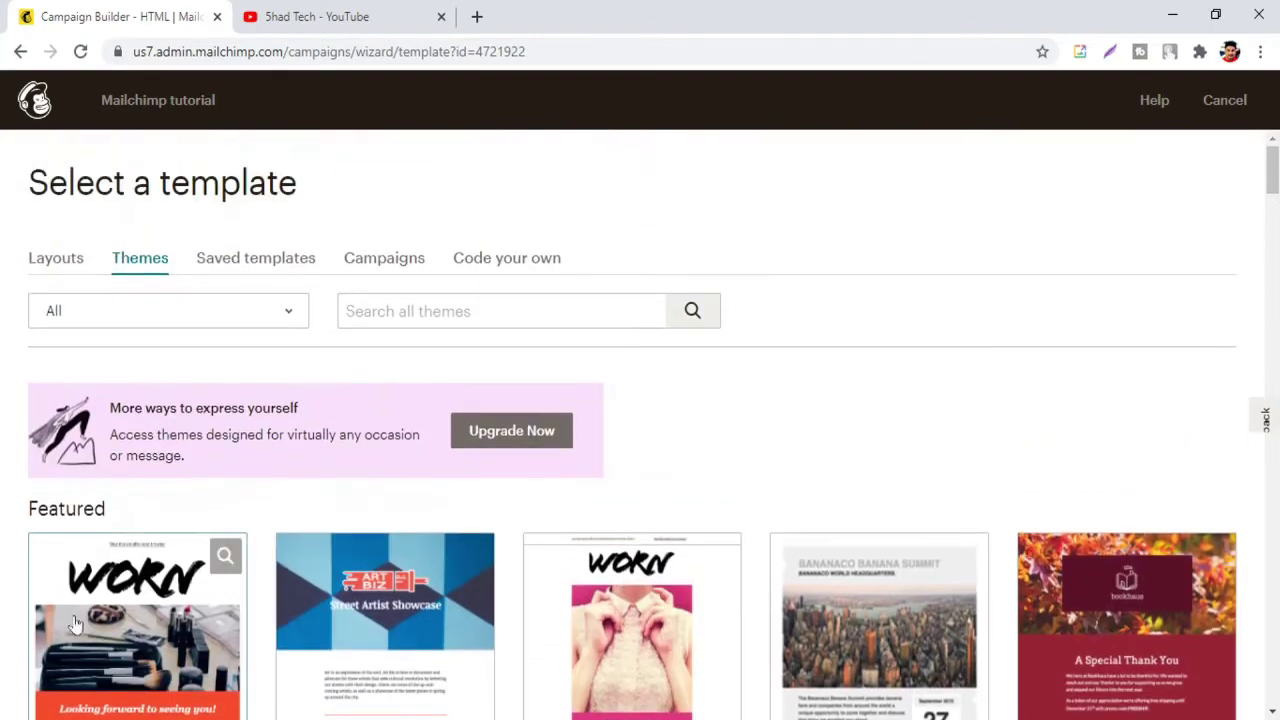
Step: Return to the layout templates and examine which Featured and Basic layouts are available to use
{"action": "left_click", "coordinate": [47, 267]}
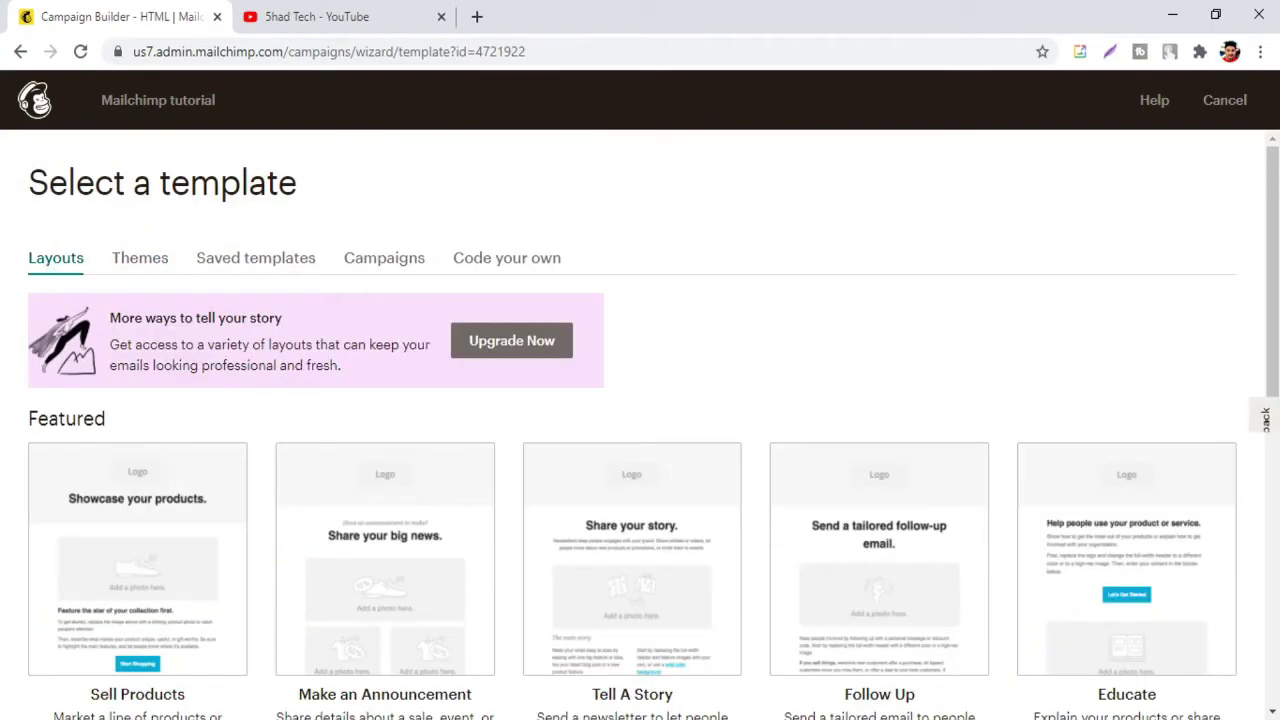
{"action": "scroll", "coordinate": [170, 405], "scroll_direction": "down", "scroll_amount": 2}
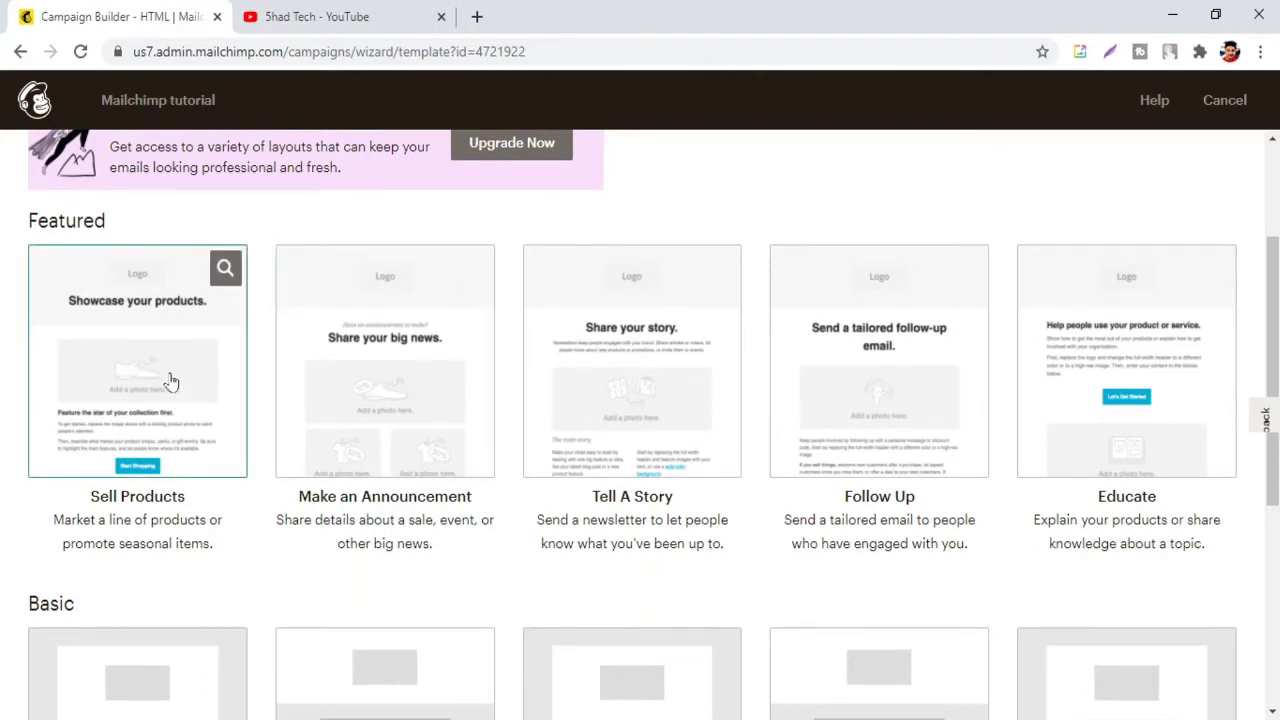
{"action": "mouse_move", "coordinate": [557, 364]}
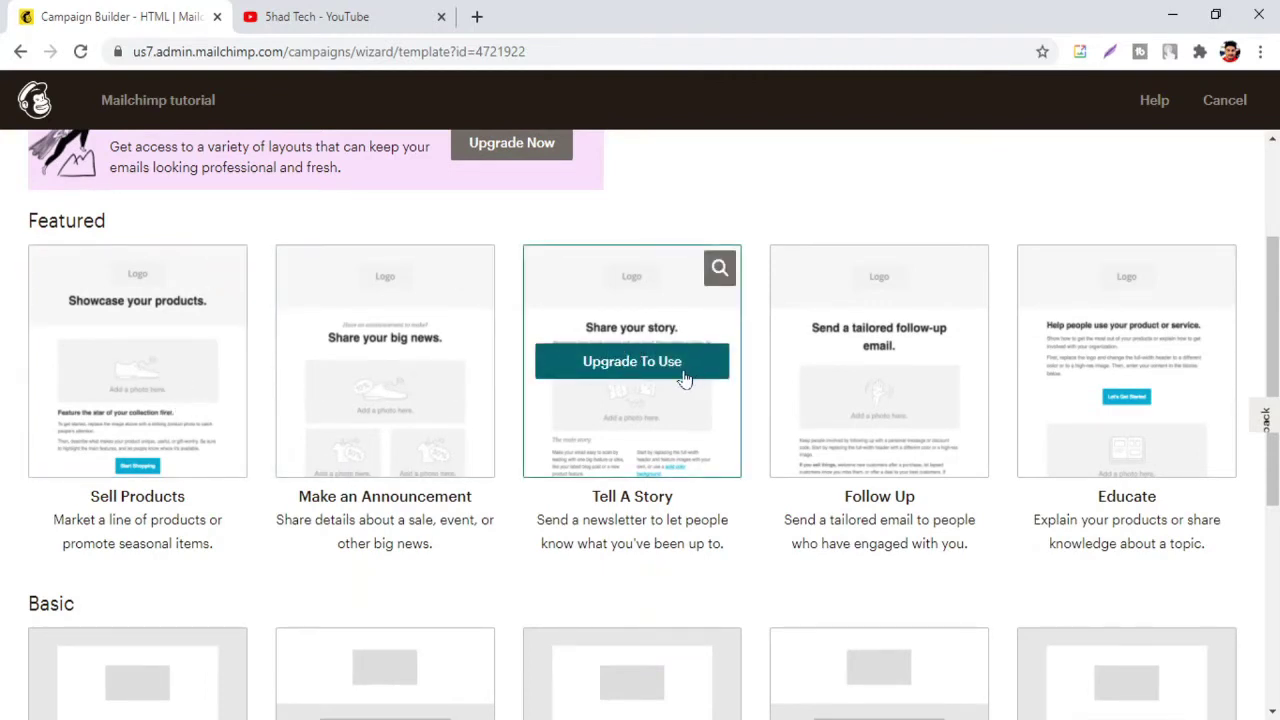
{"action": "mouse_move", "coordinate": [817, 383]}
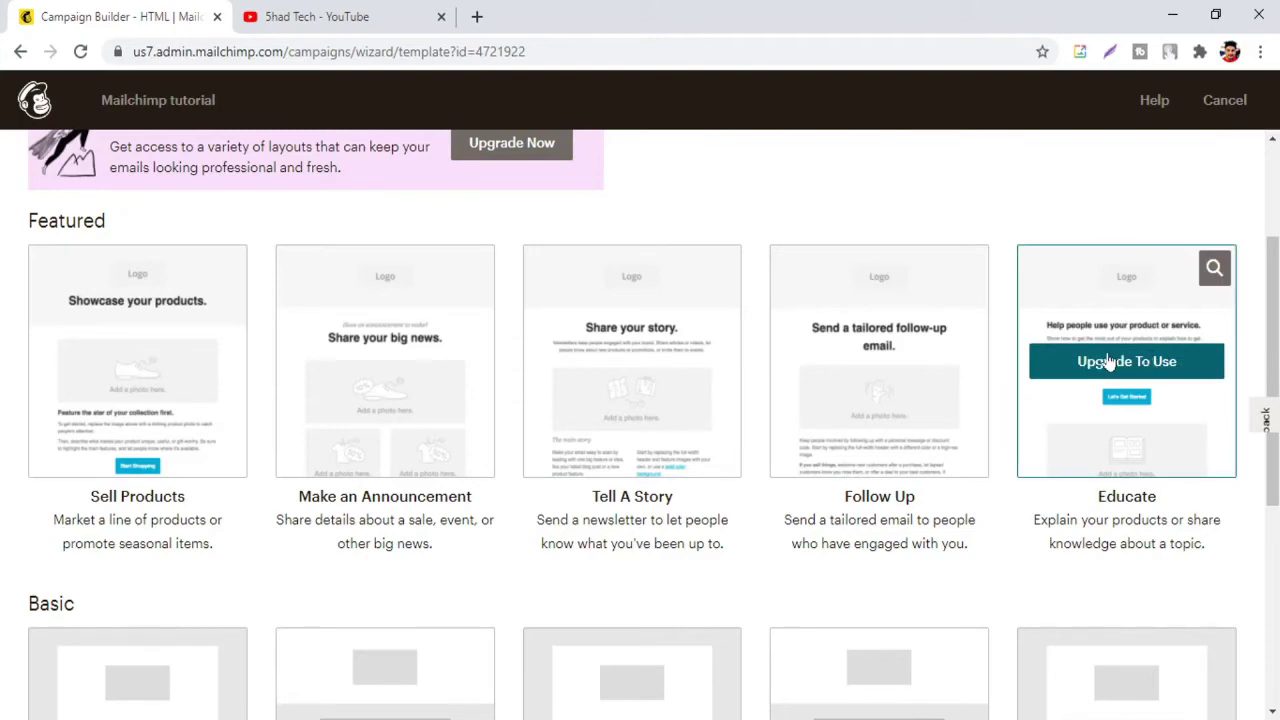
{"action": "scroll", "coordinate": [589, 501], "scroll_direction": "down", "scroll_amount": 2}
{"action": "mouse_move", "coordinate": [671, 566]}
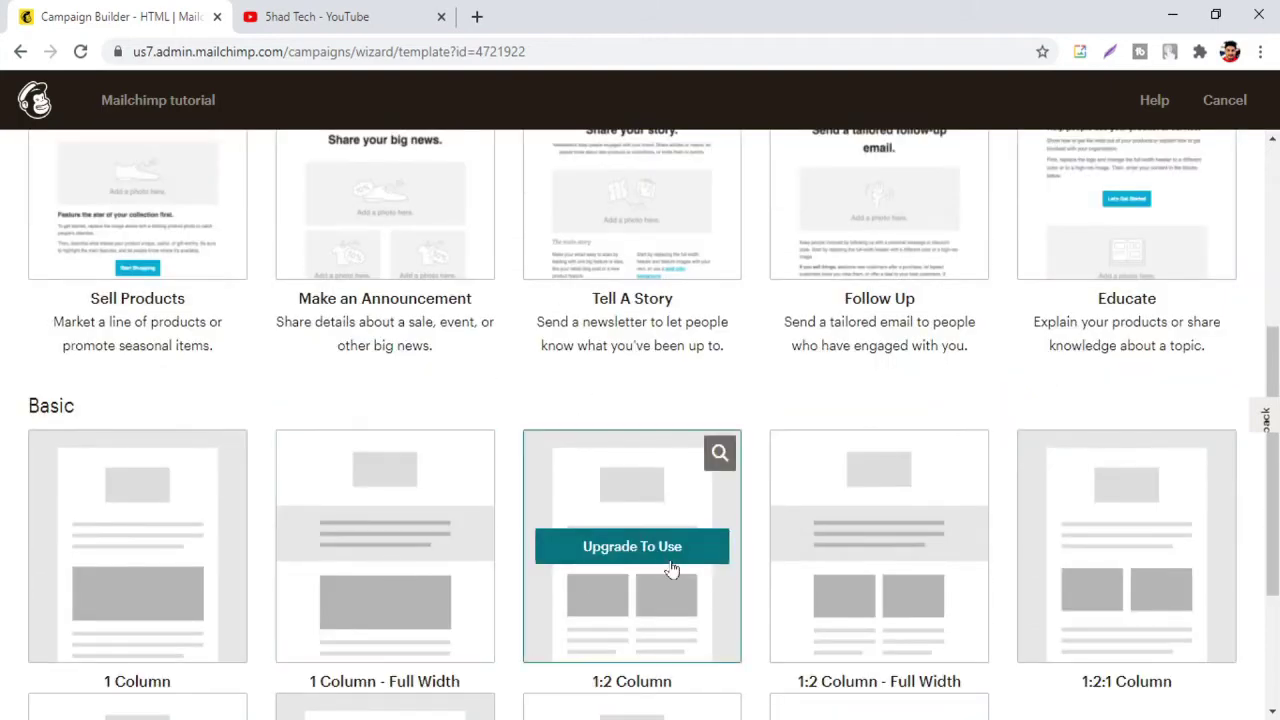
{"action": "scroll", "coordinate": [644, 541], "scroll_direction": "down", "scroll_amount": 1}
{"action": "scroll", "coordinate": [644, 541], "scroll_direction": "down", "scroll_amount": 1}
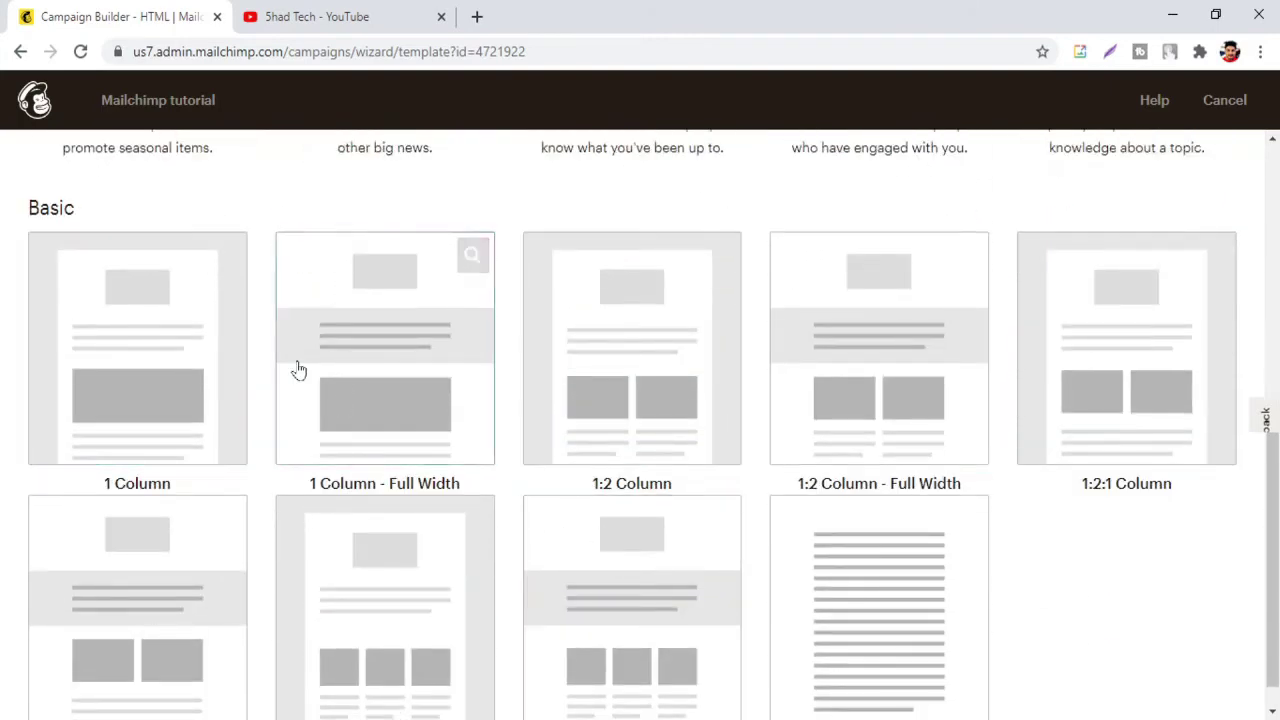
{"action": "scroll", "coordinate": [421, 425], "scroll_direction": "up", "scroll_amount": 5}
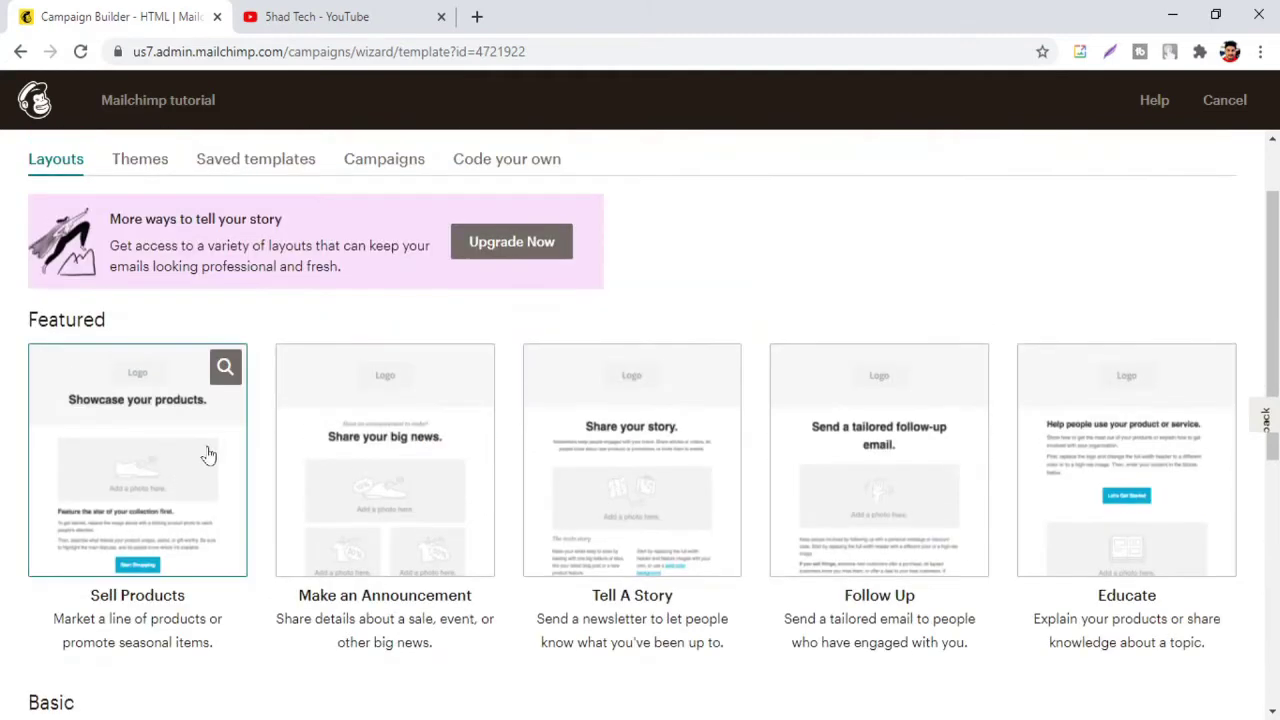
Step: Choose the Sell Products featured layout for the email and look through its default sections down to the footer
{"action": "left_click", "coordinate": [152, 490]}
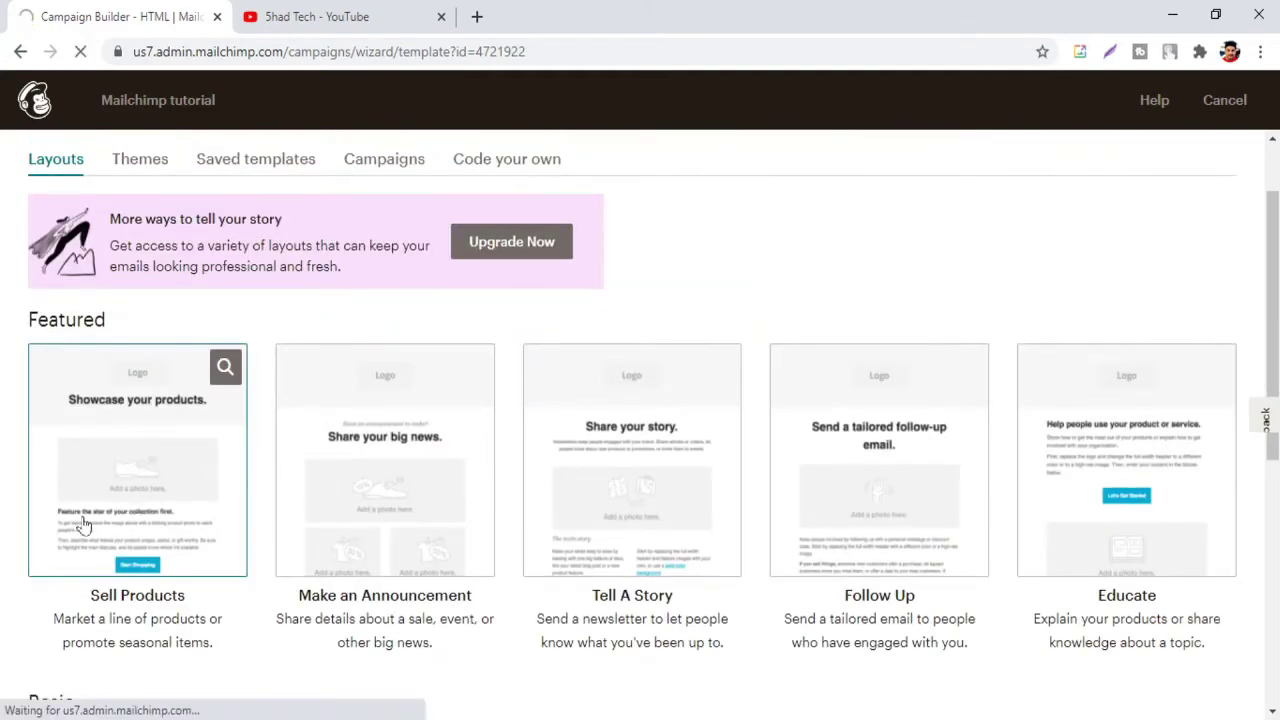
{"action": "scroll", "coordinate": [446, 400], "scroll_direction": "down", "scroll_amount": 3}
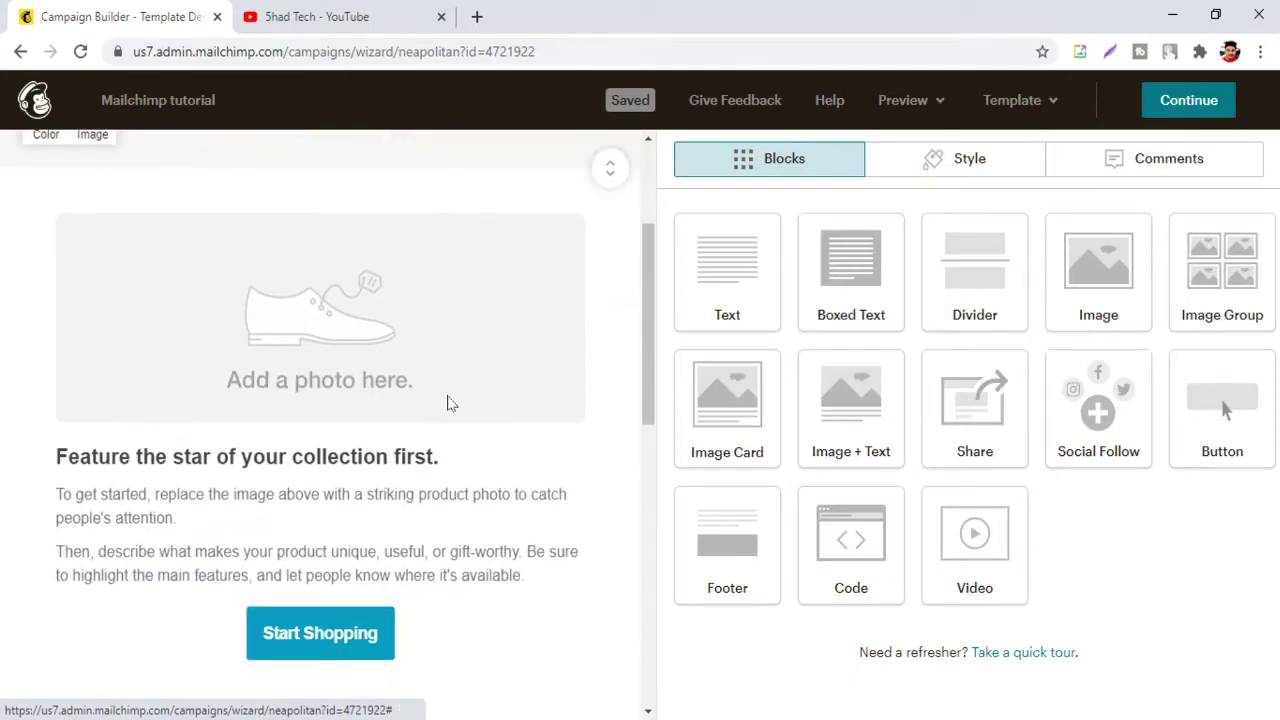
{"action": "scroll", "coordinate": [447, 403], "scroll_direction": "down", "scroll_amount": 8}
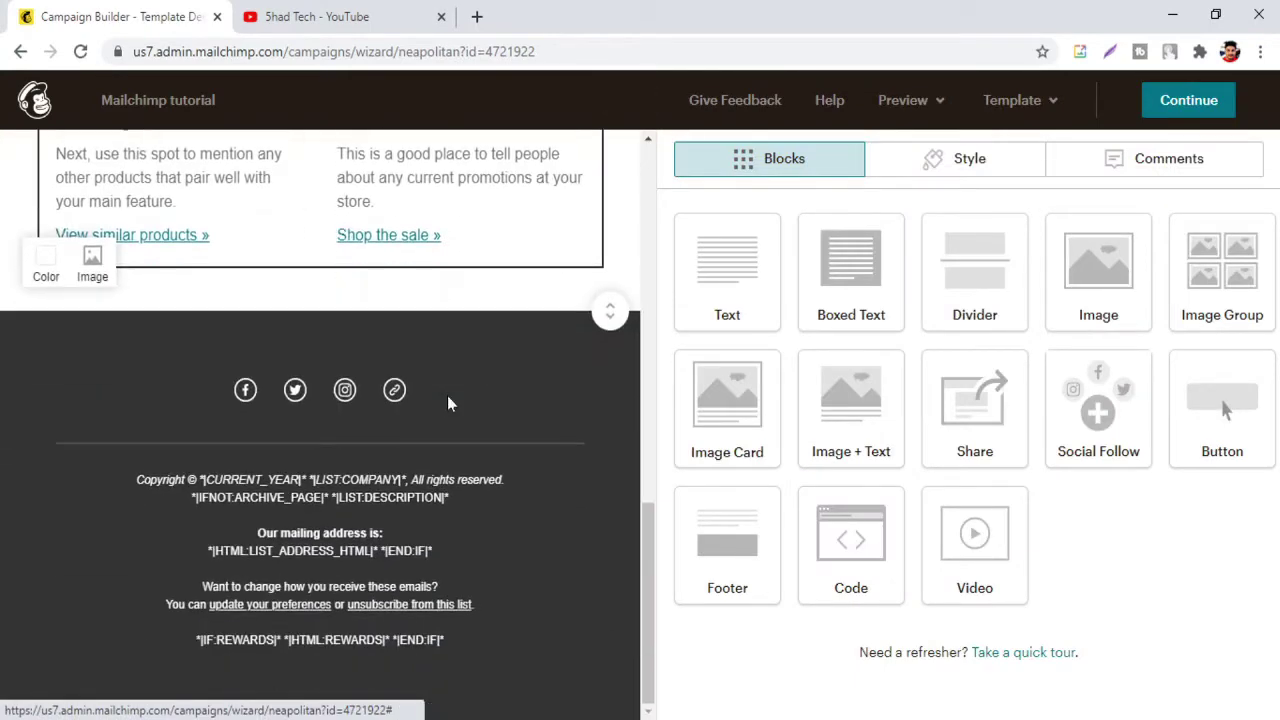
{"action": "scroll", "coordinate": [447, 400], "scroll_direction": "up", "scroll_amount": 11}
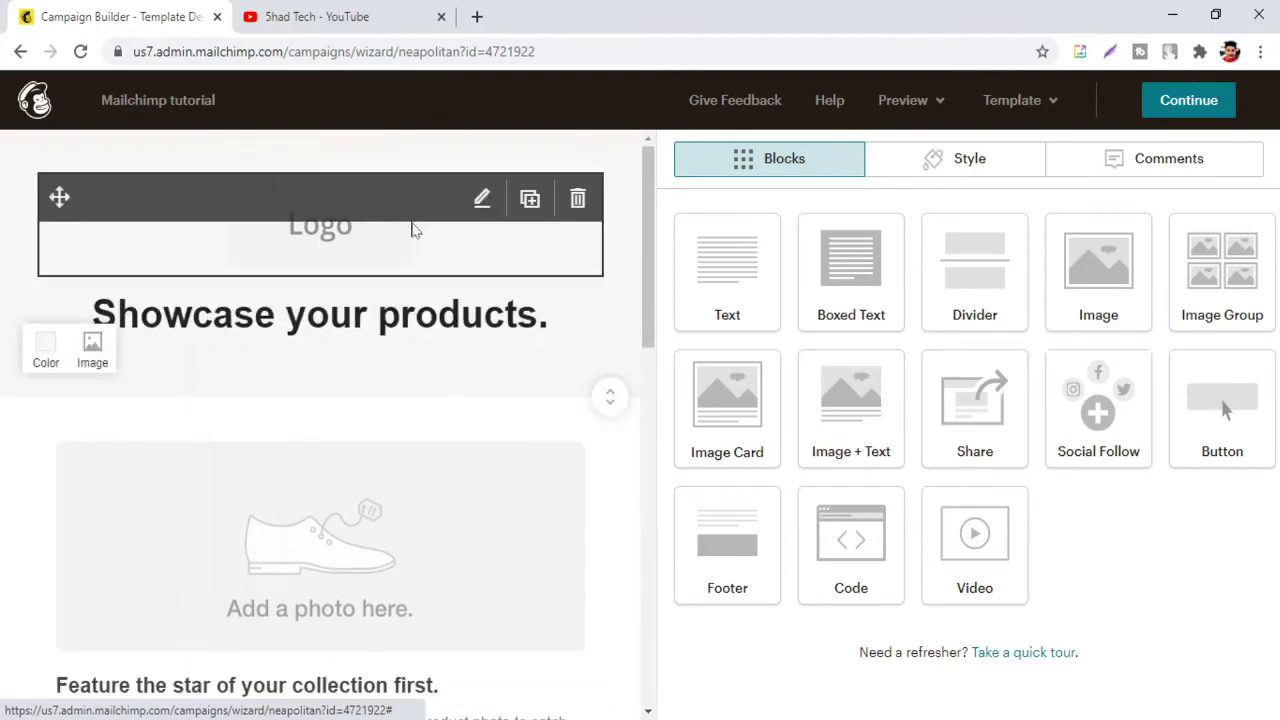
Step: Replace the placeholder logo at the head of the email with Untitled-1.jpg uploaded from the Desktop
{"action": "left_click", "coordinate": [483, 201]}
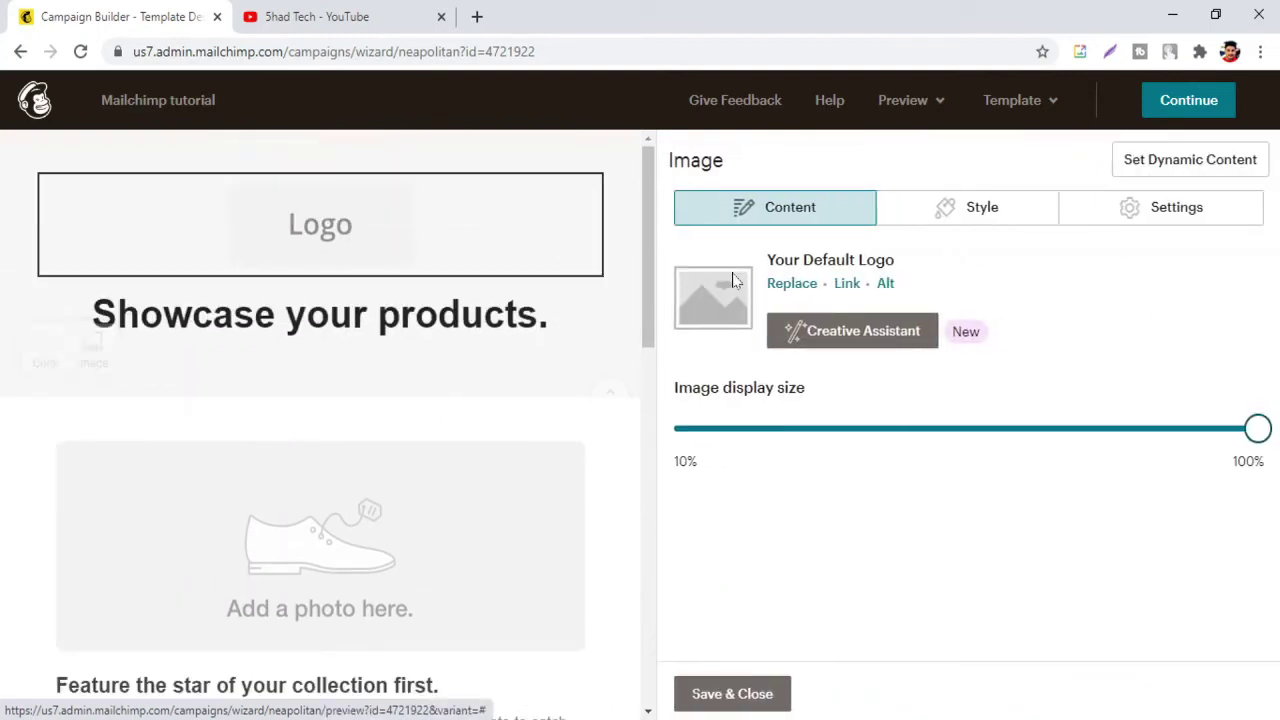
{"action": "left_click", "coordinate": [785, 285]}
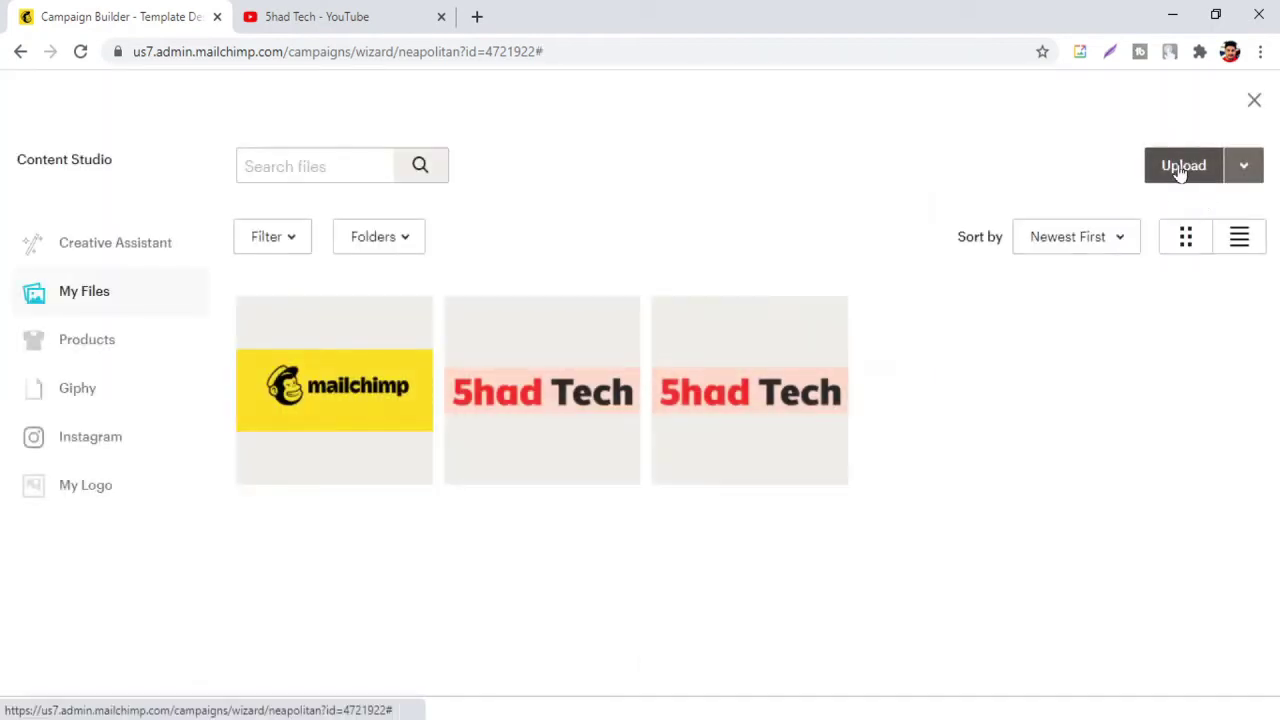
{"action": "left_click", "coordinate": [1183, 167]}
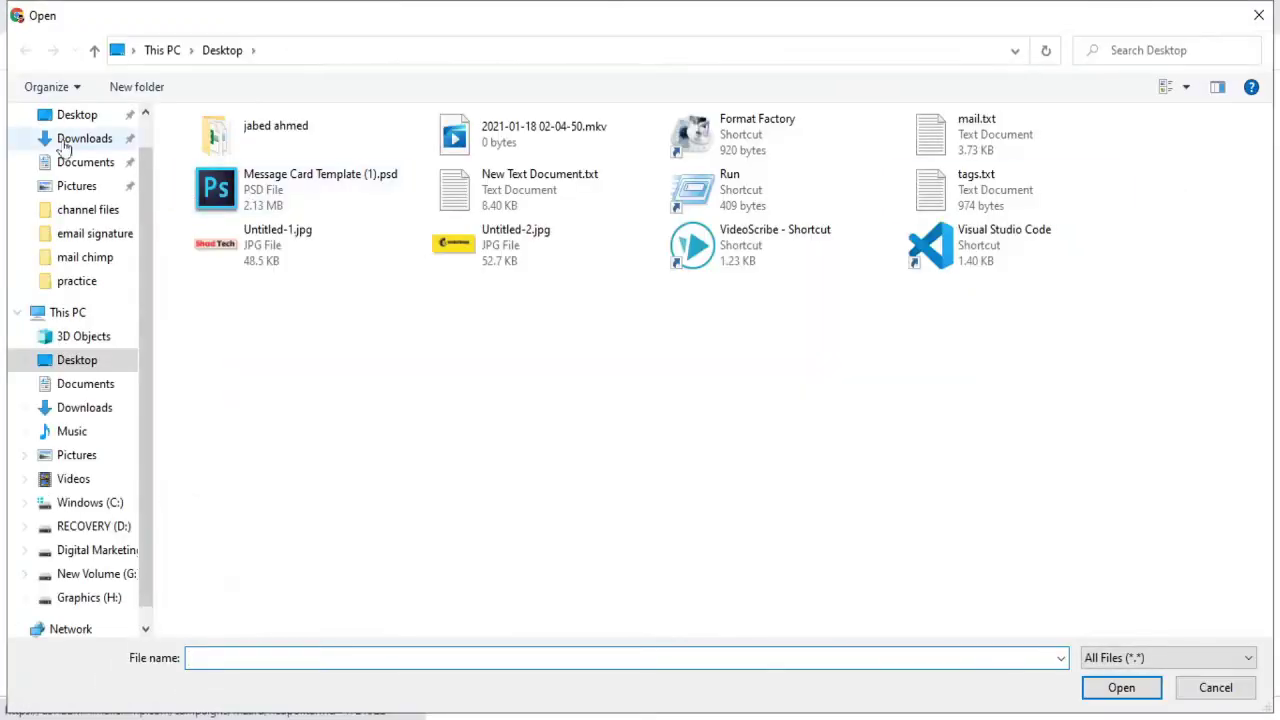
{"action": "left_click", "coordinate": [76, 118]}
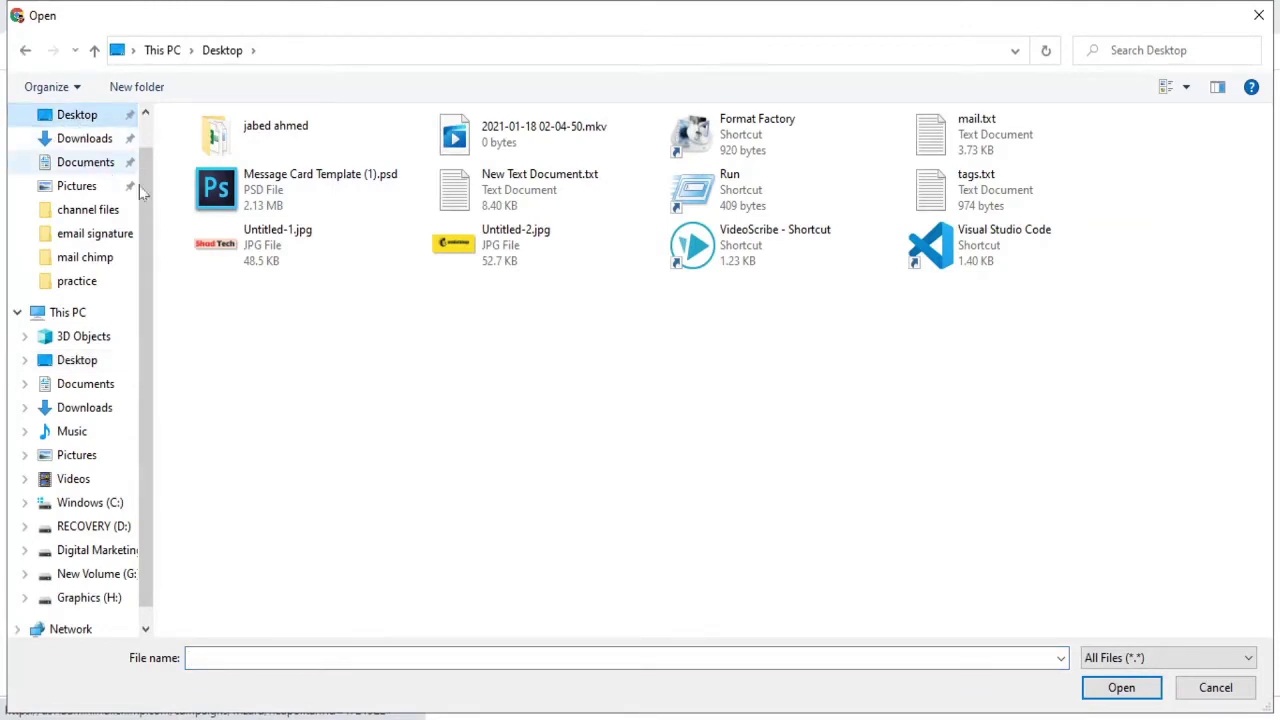
{"action": "left_click", "coordinate": [274, 248]}
{"action": "left_click", "coordinate": [1121, 687]}
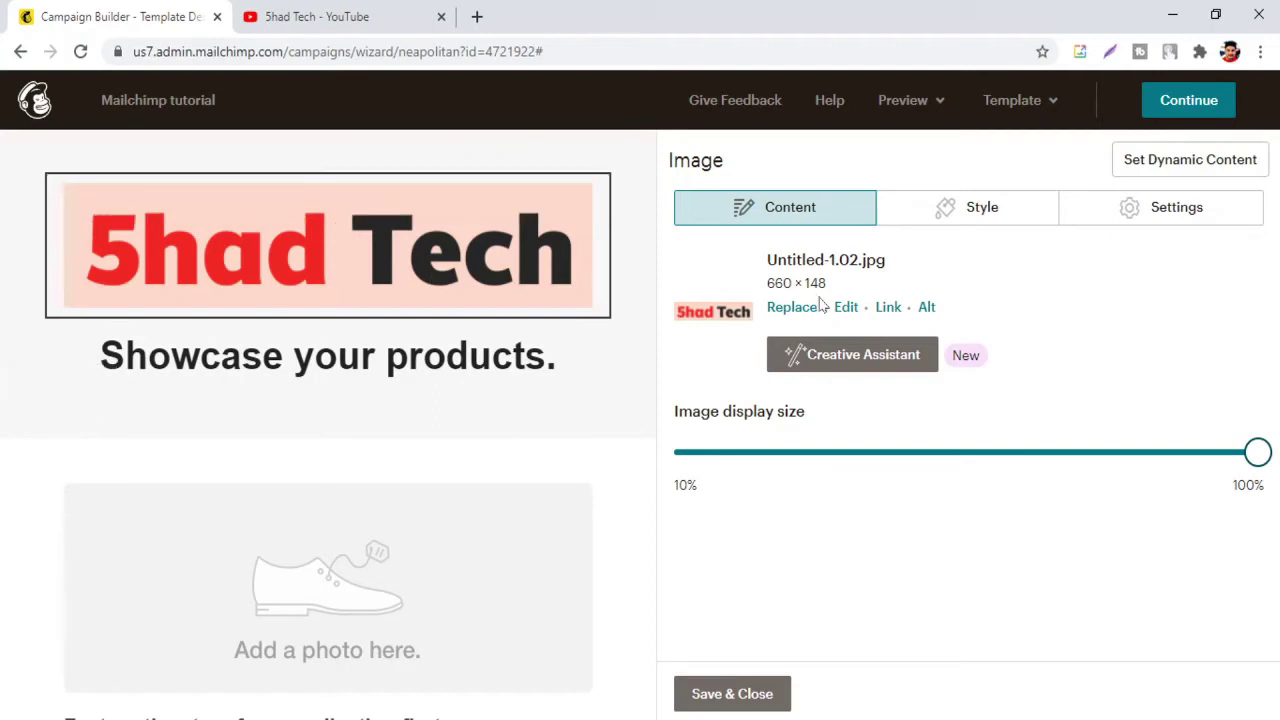
Step: Link the logo image to the 5had Tech YouTube channel, using the web address copied from the channel's open page
{"action": "left_click", "coordinate": [888, 308]}
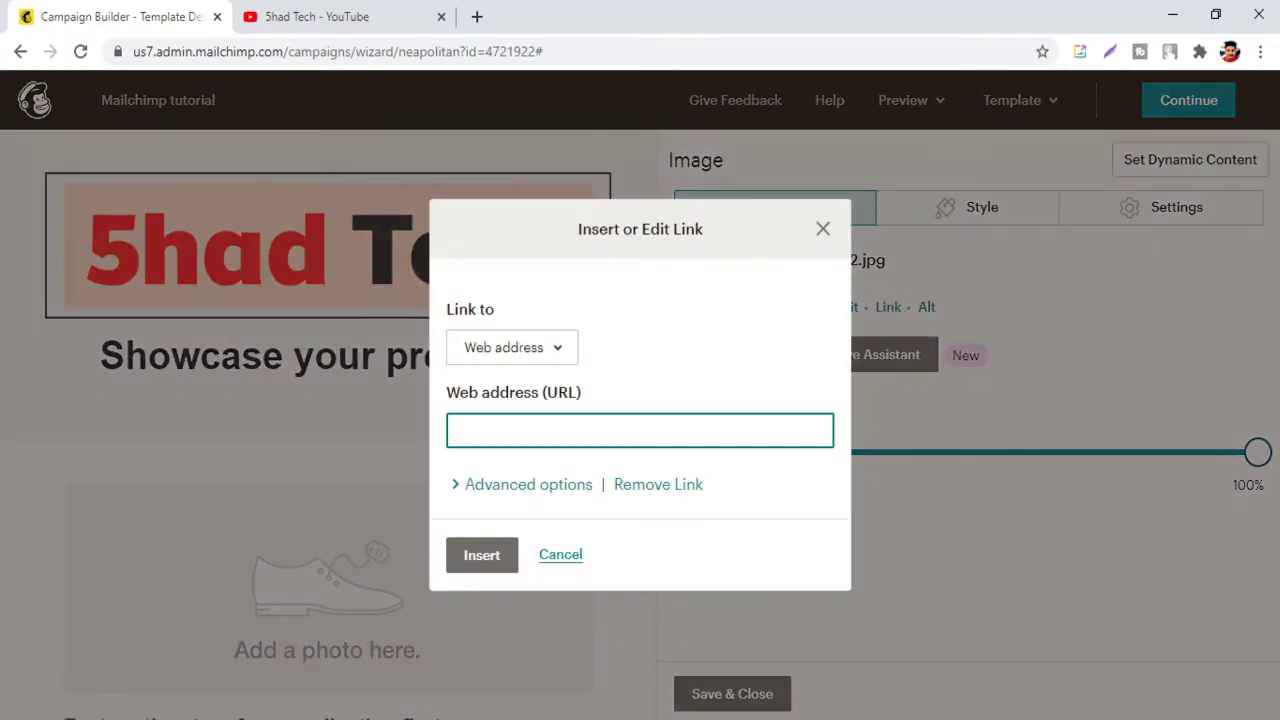
{"action": "left_click", "coordinate": [390, 10]}
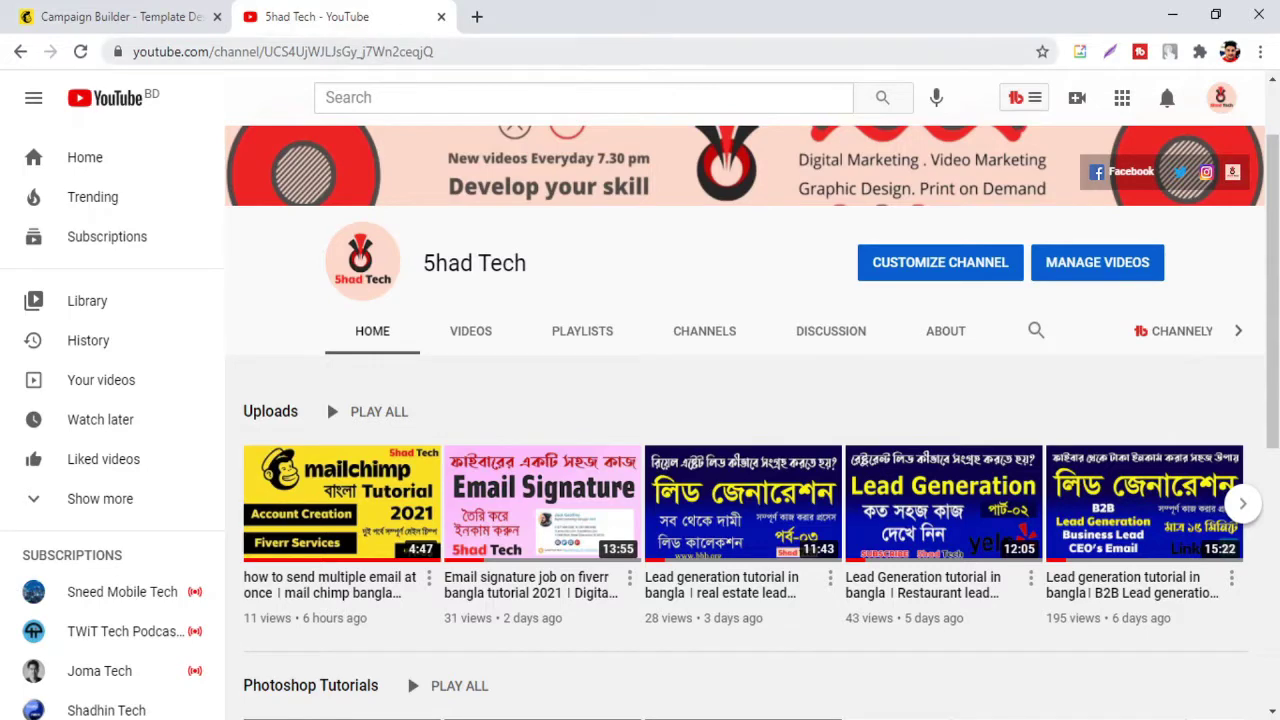
{"action": "left_click", "coordinate": [283, 51]}
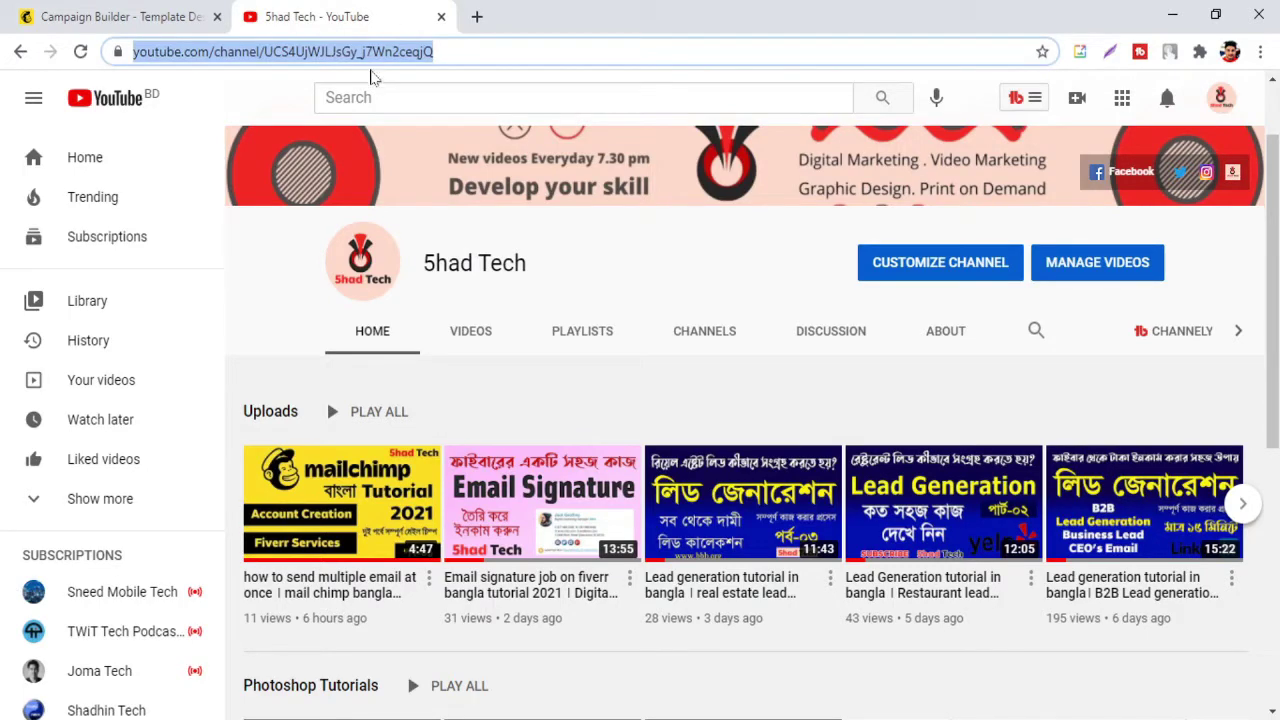
{"action": "key", "text": "ctrl+c"}
{"action": "left_click", "coordinate": [120, 16]}
{"action": "key", "text": "ctrl+v"}
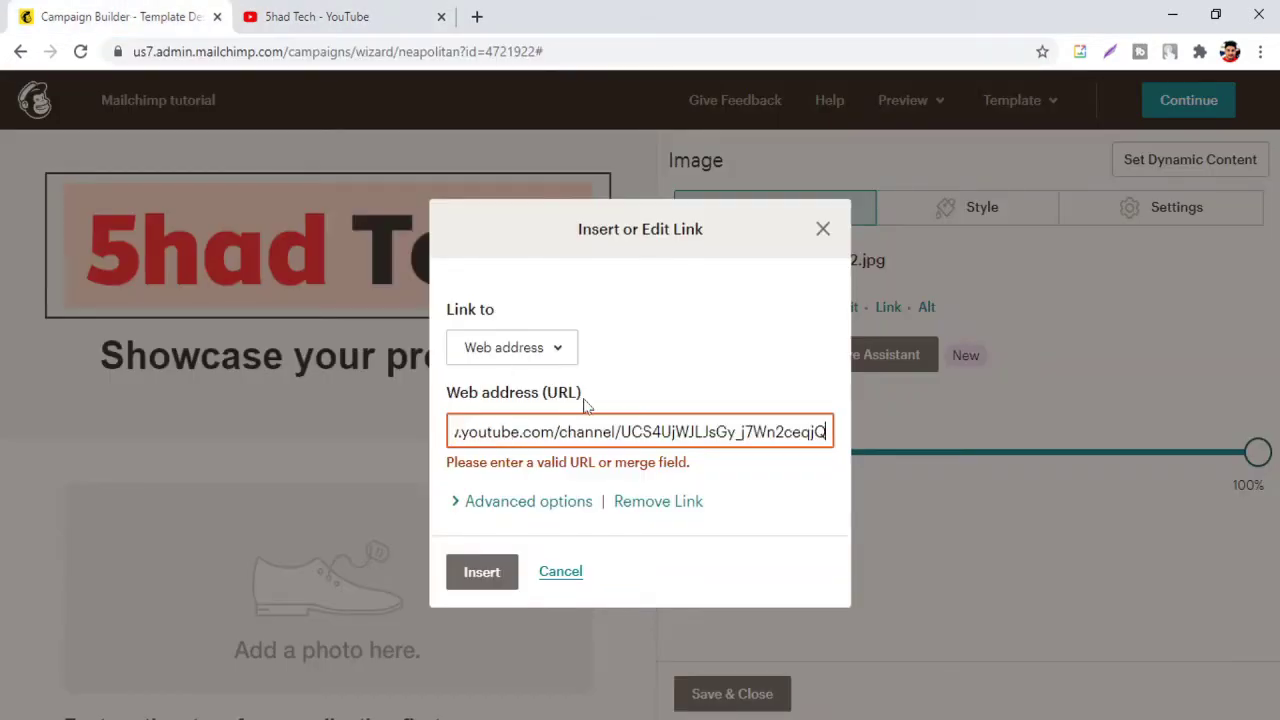
{"action": "left_click", "coordinate": [501, 569]}
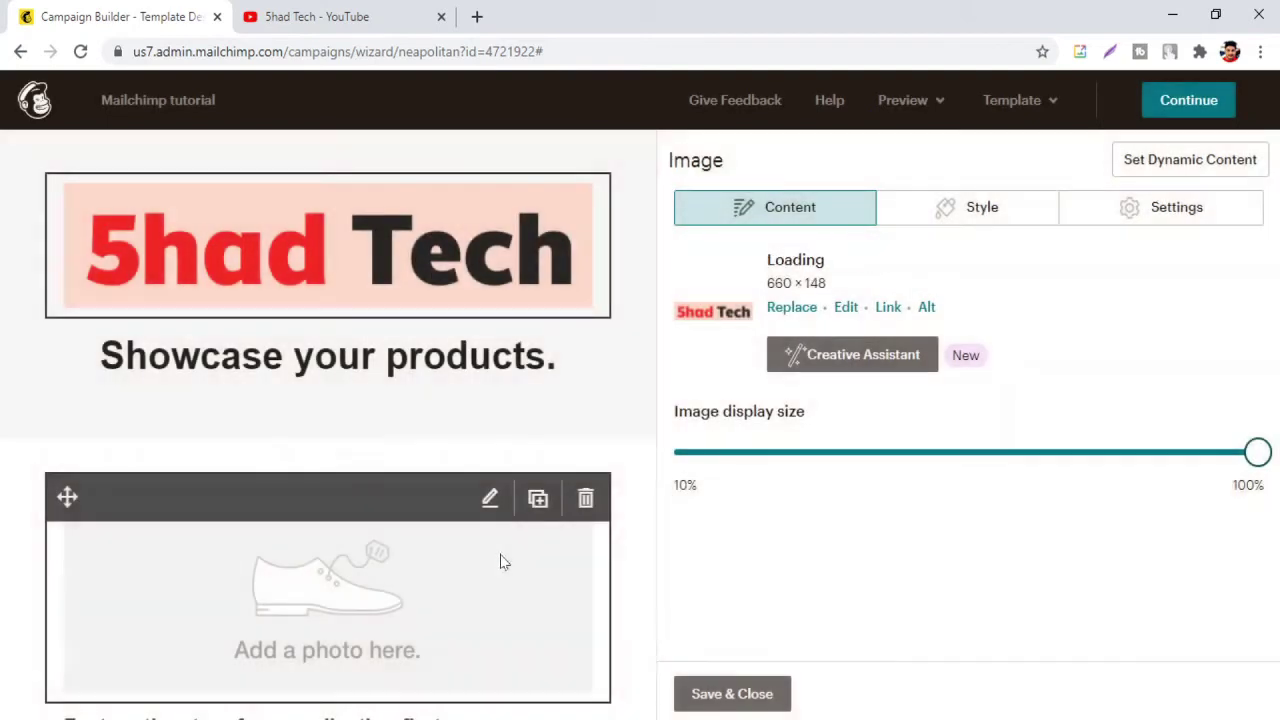